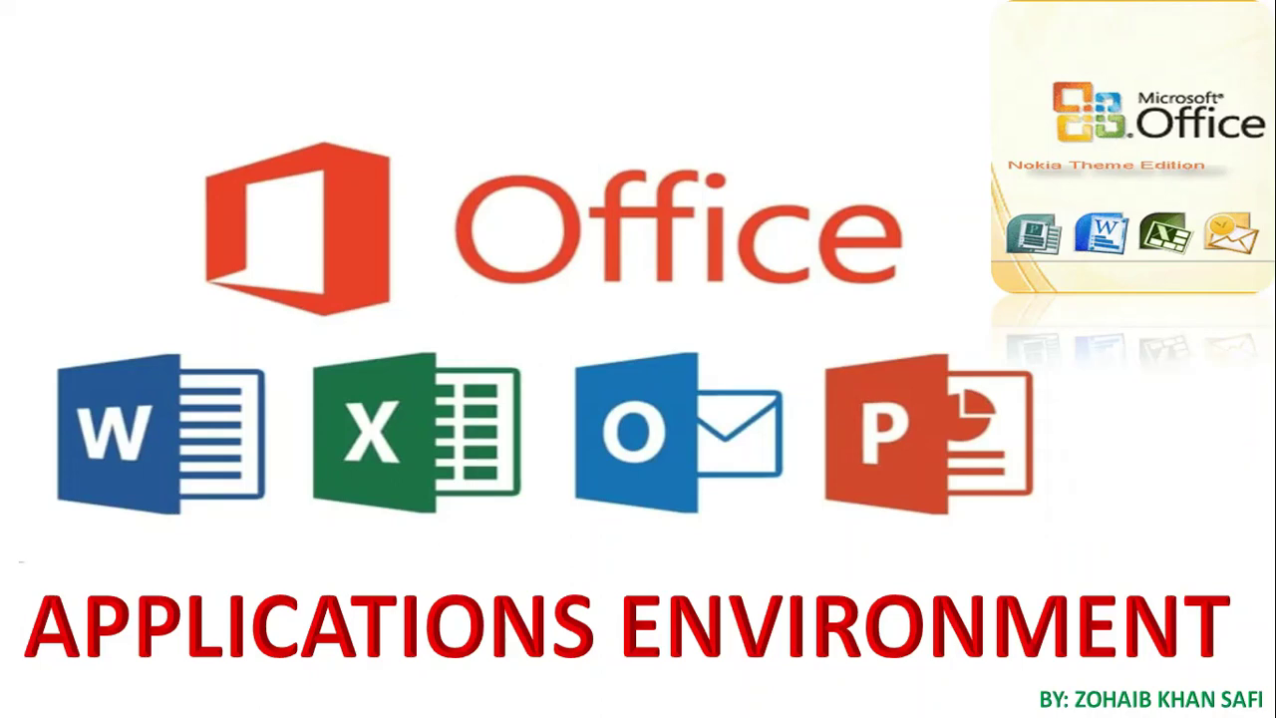
Advance the slideshow to the labelled Word 2007 interface slide
left_click(371, 195)
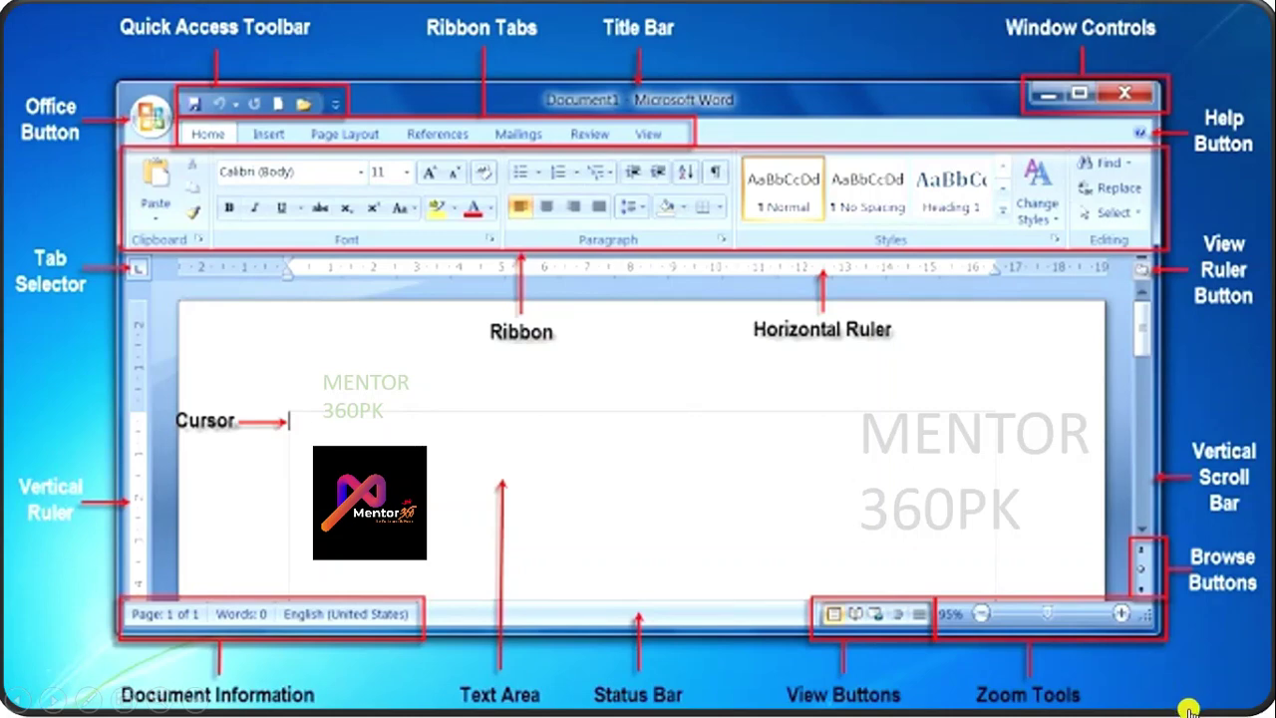
Switch to the Document1 Word window holding the shortcut keys list
key("alt+Tab")
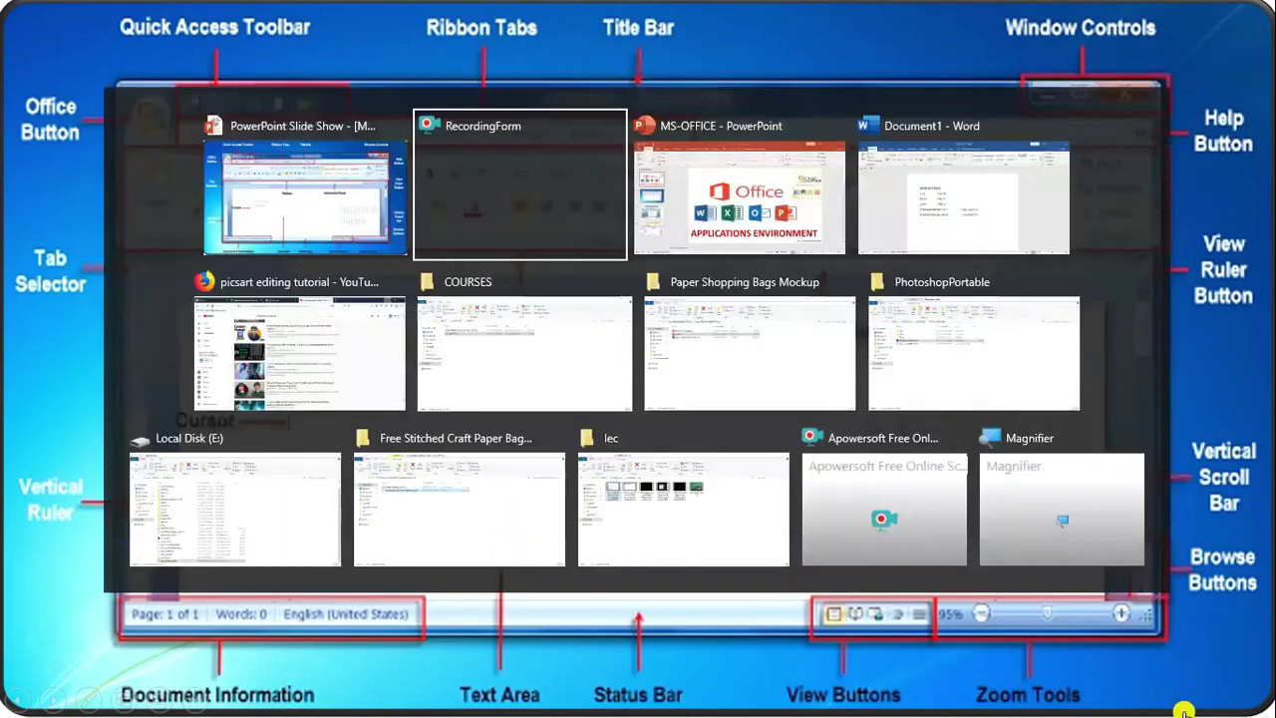
key("Tab")
key("Tab")
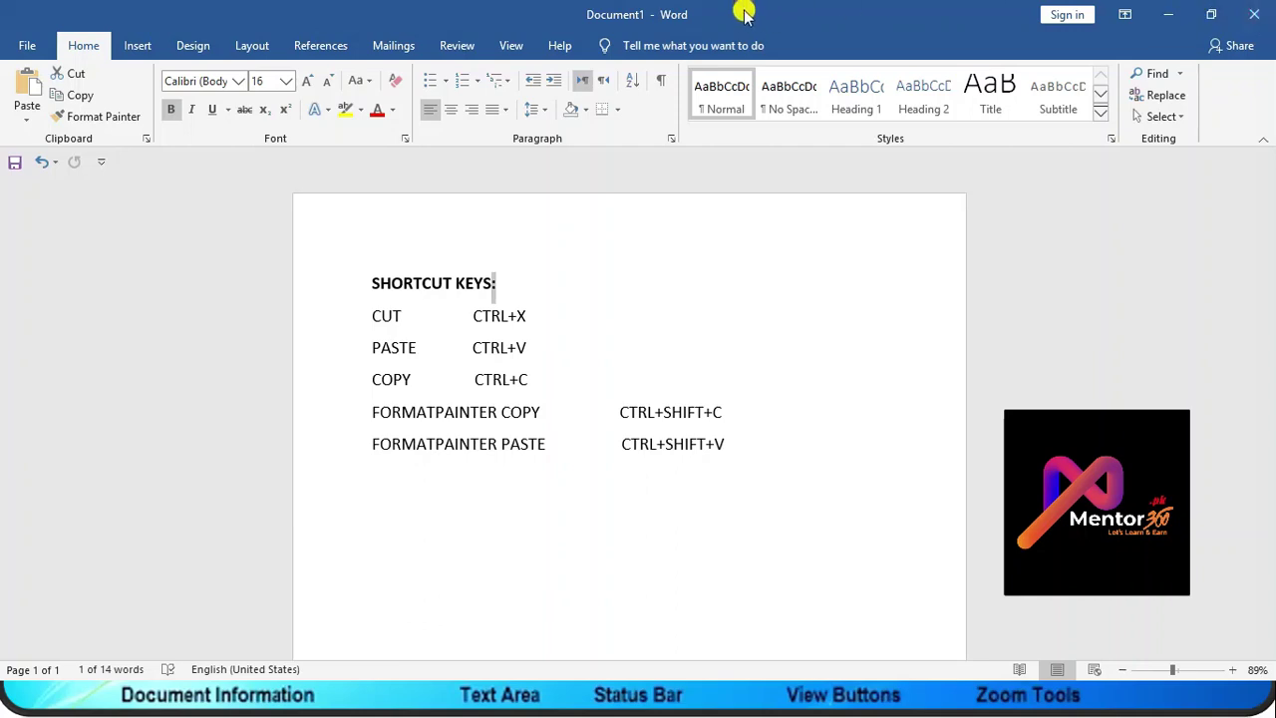
left_click(138, 47)
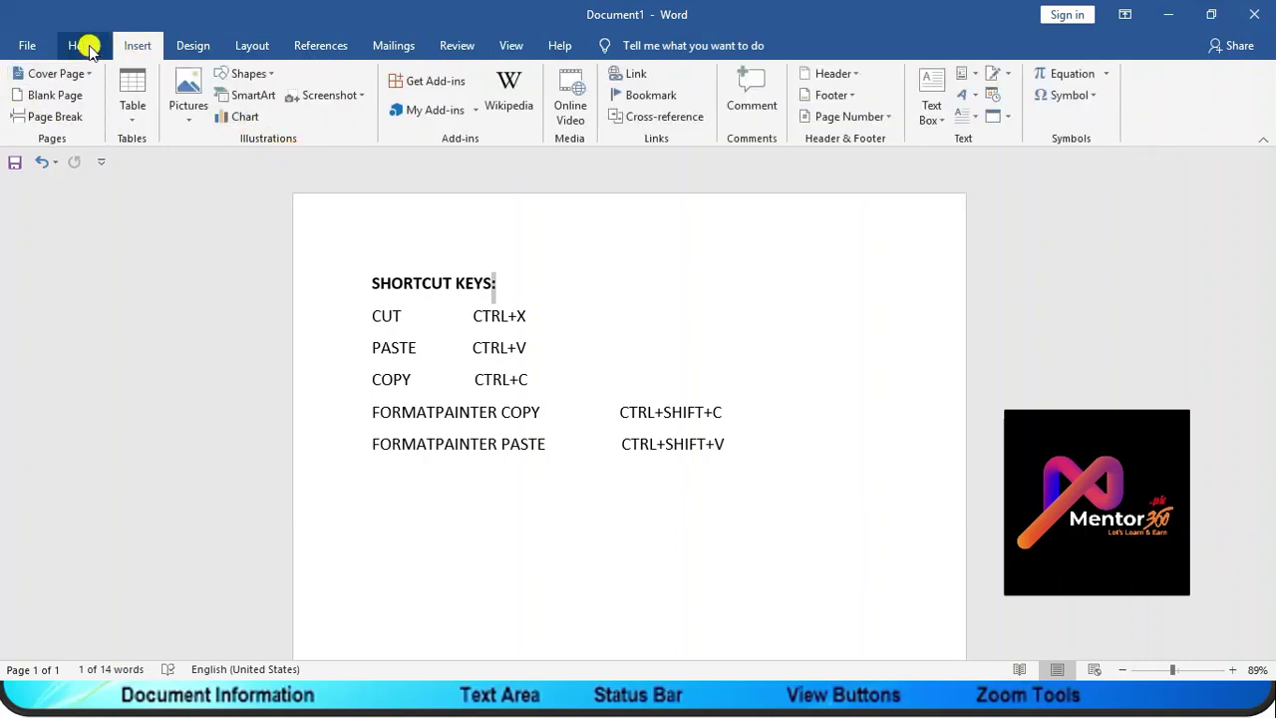
left_click(88, 48)
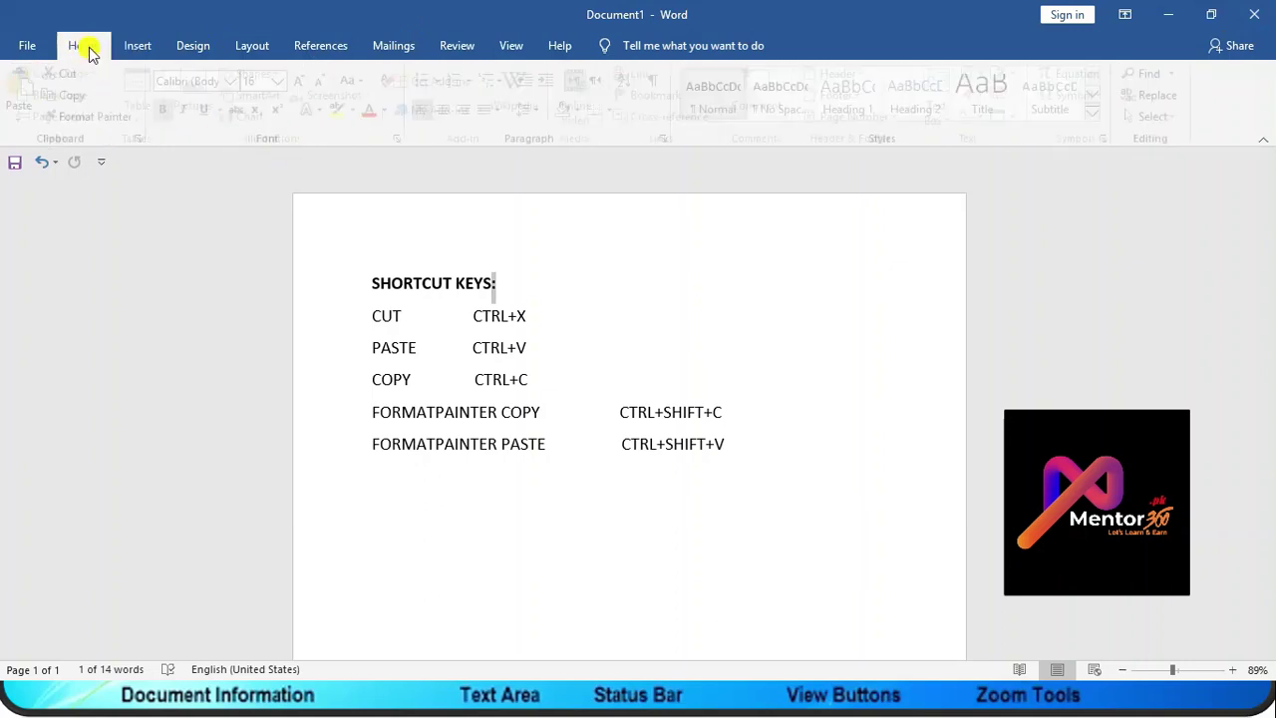
left_click(205, 47)
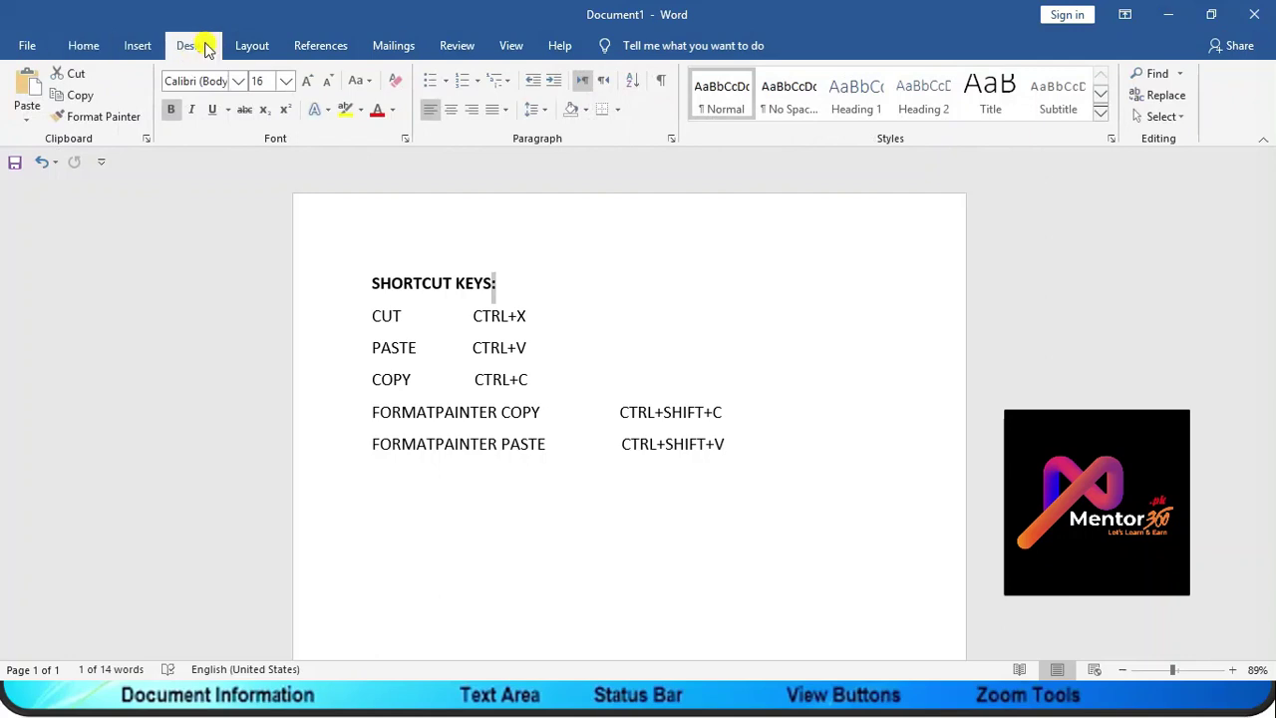
left_click(84, 46)
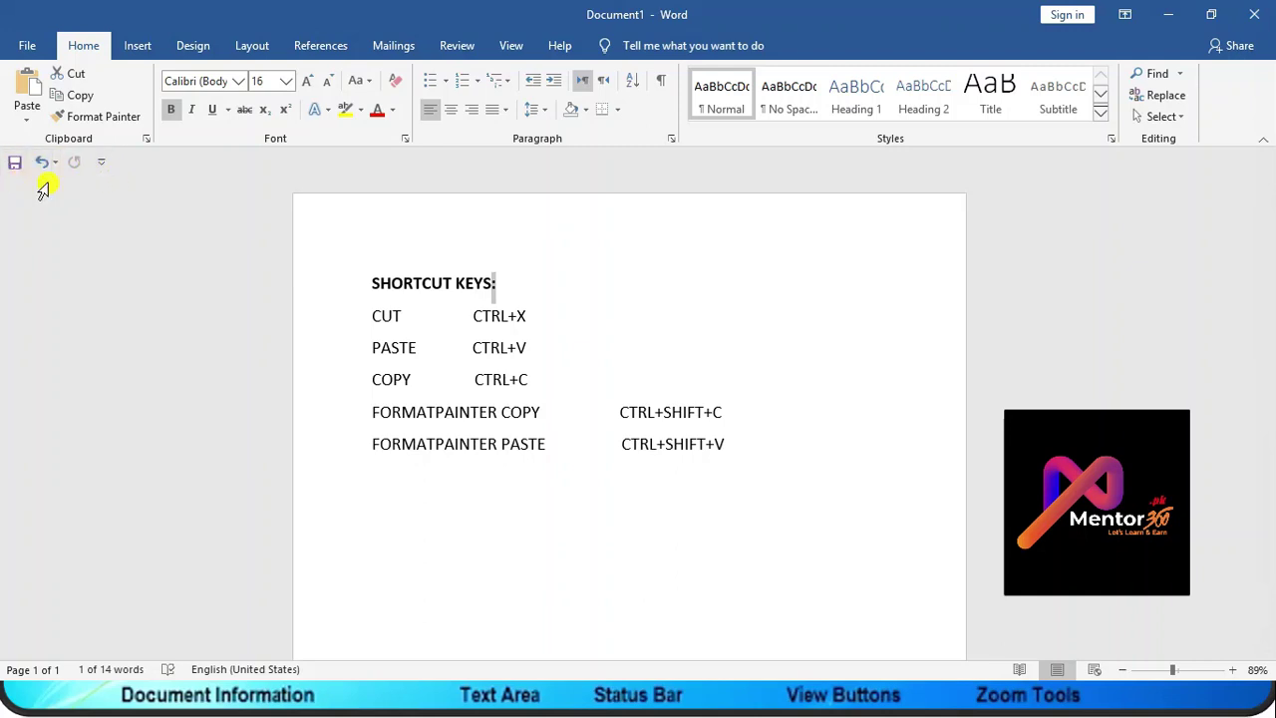
left_click(193, 50)
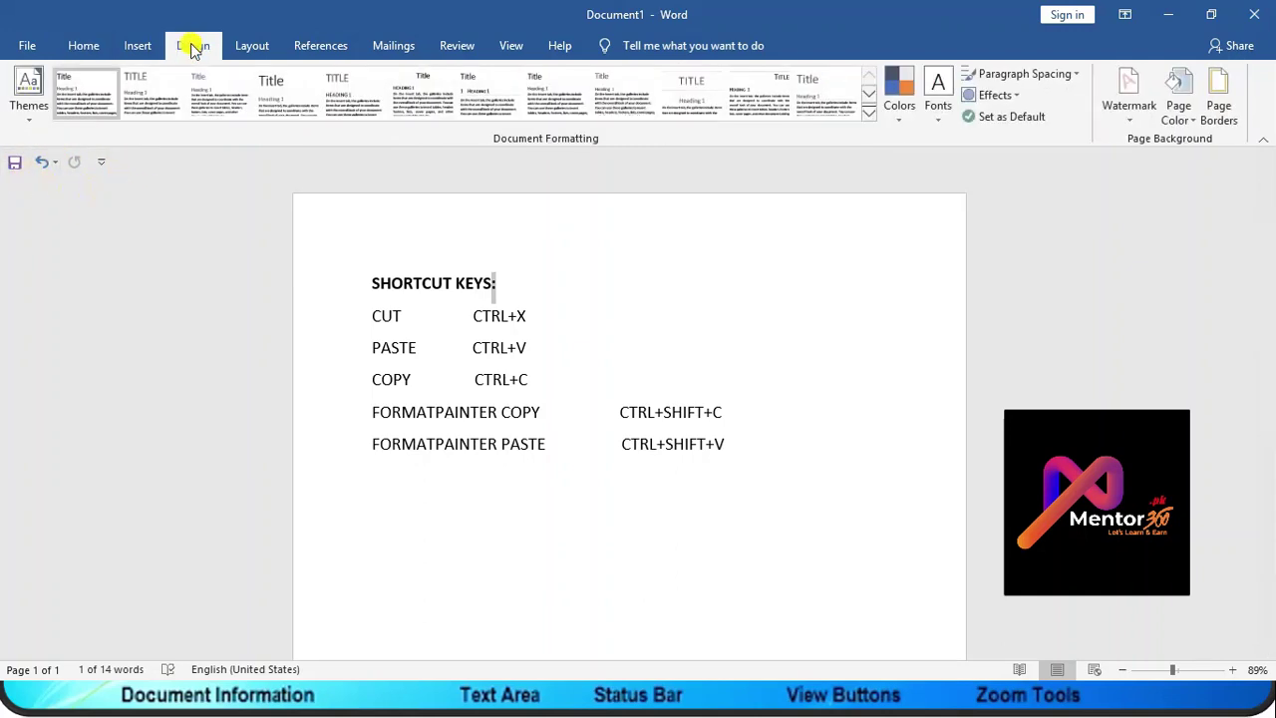
left_click(454, 48)
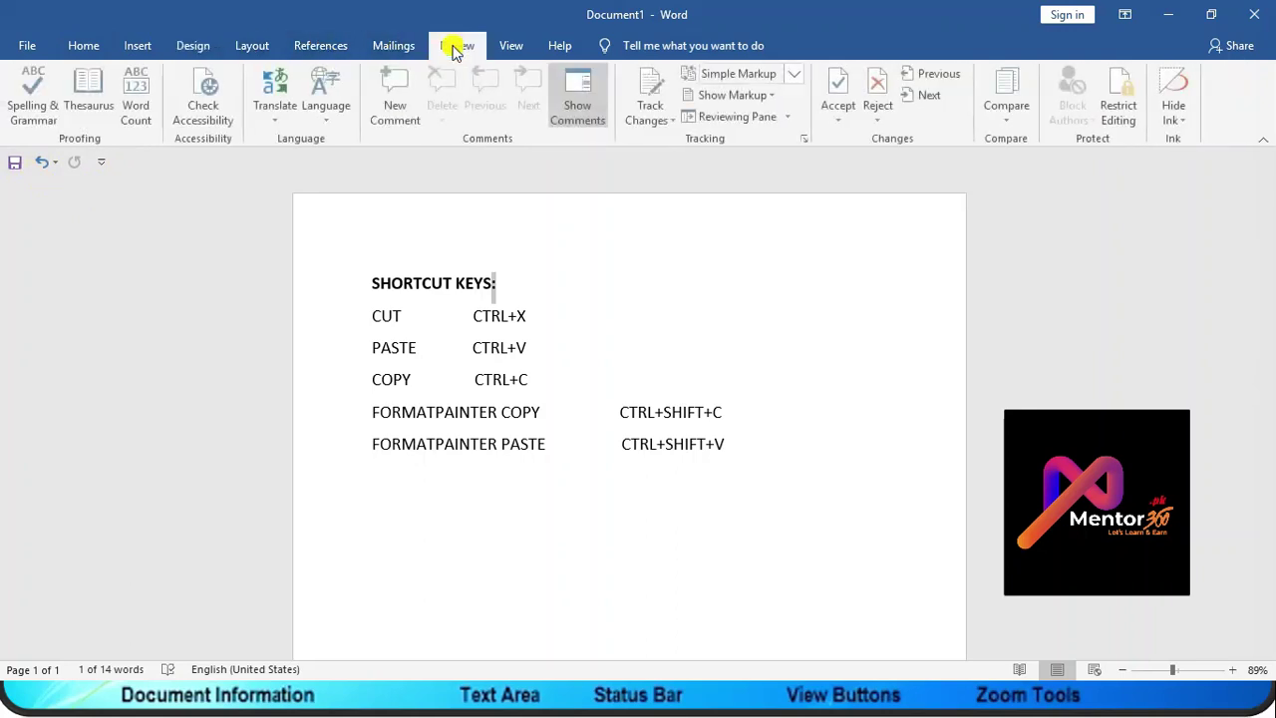
left_click(77, 52)
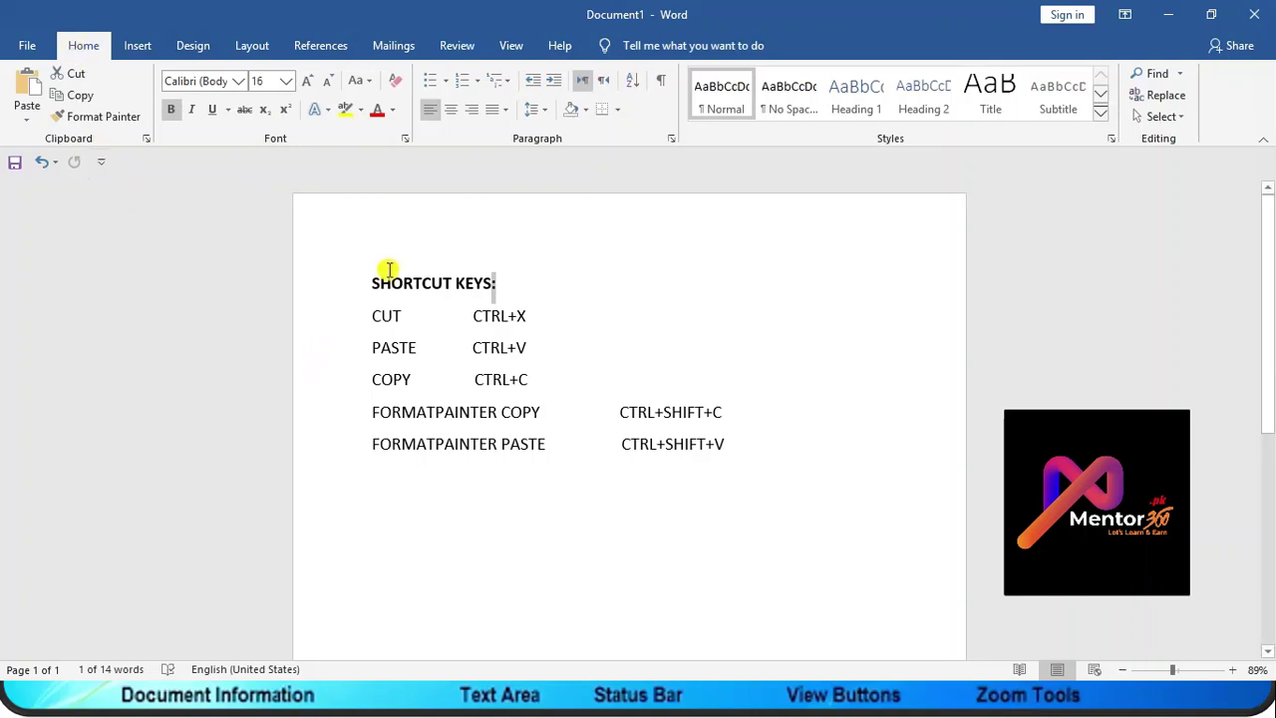
Type PAKISTAN in 18 pt on a new line below the shortcut list and select it
left_click(430, 230)
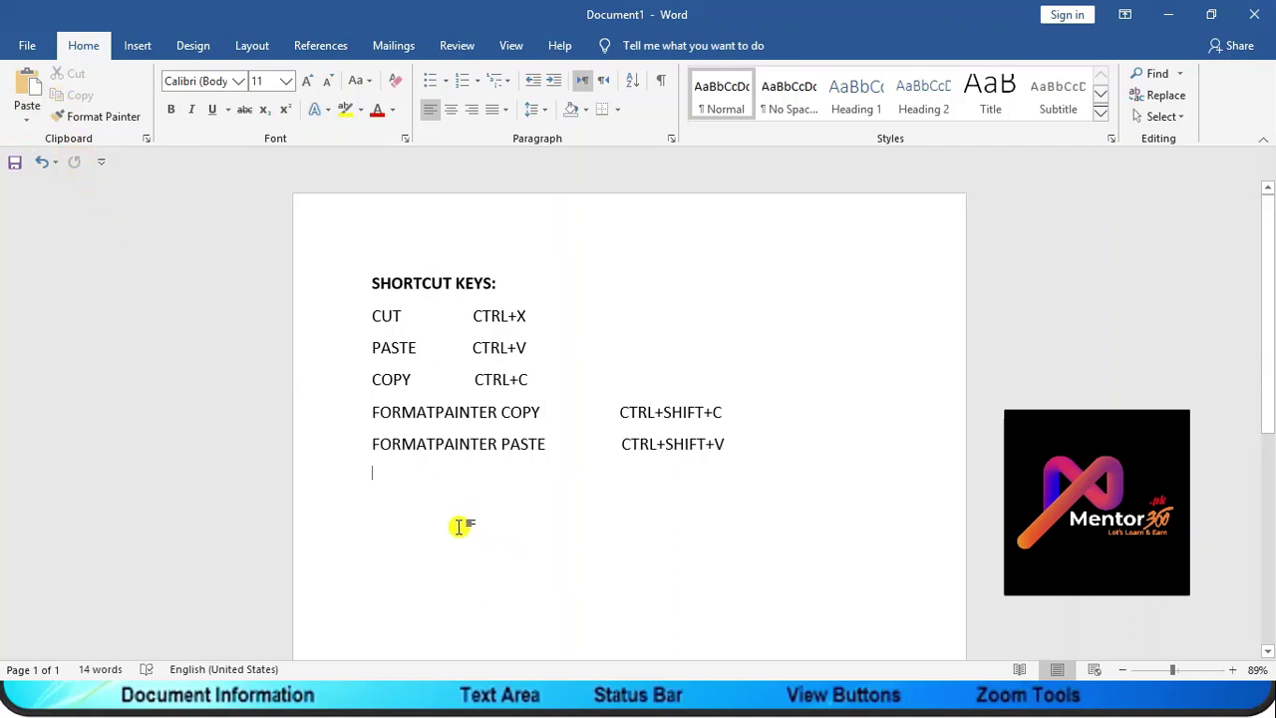
type("18")
key("Return")
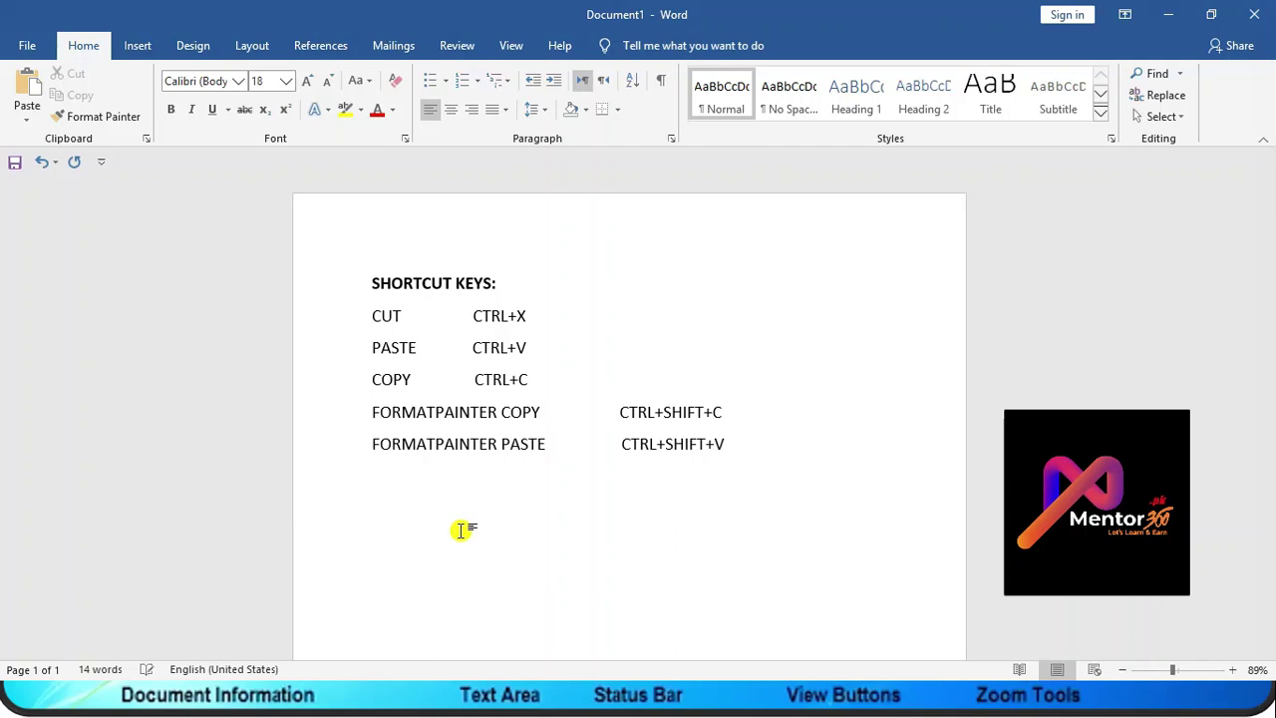
type("PAKU")
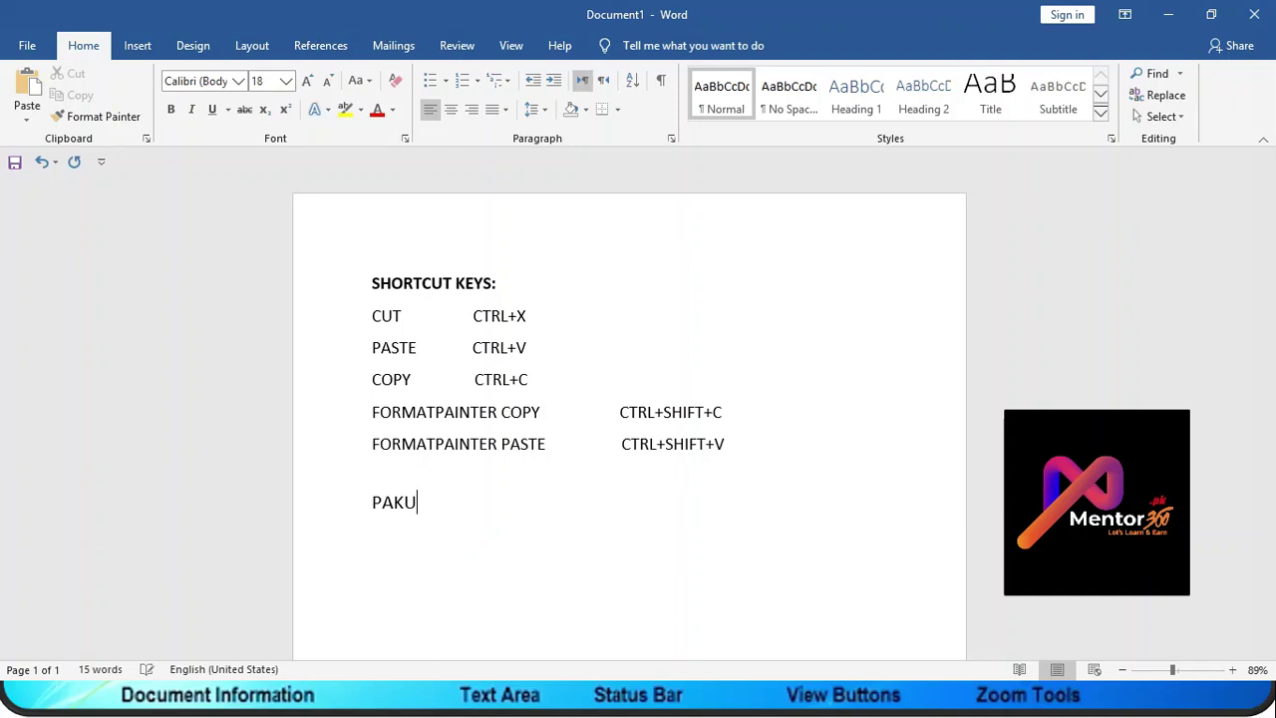
key("BackSpace")
type("ISG")
key("BackSpace")
type("TAN")
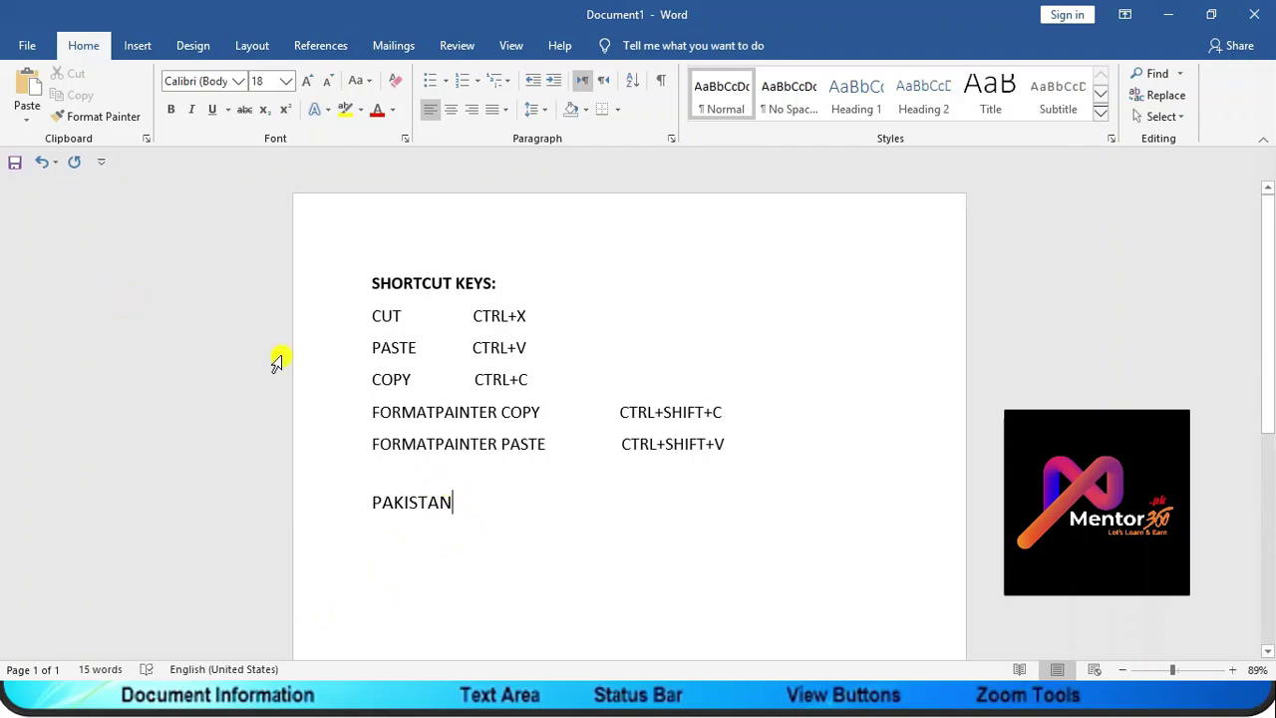
left_click_drag(459, 507, 371, 509)
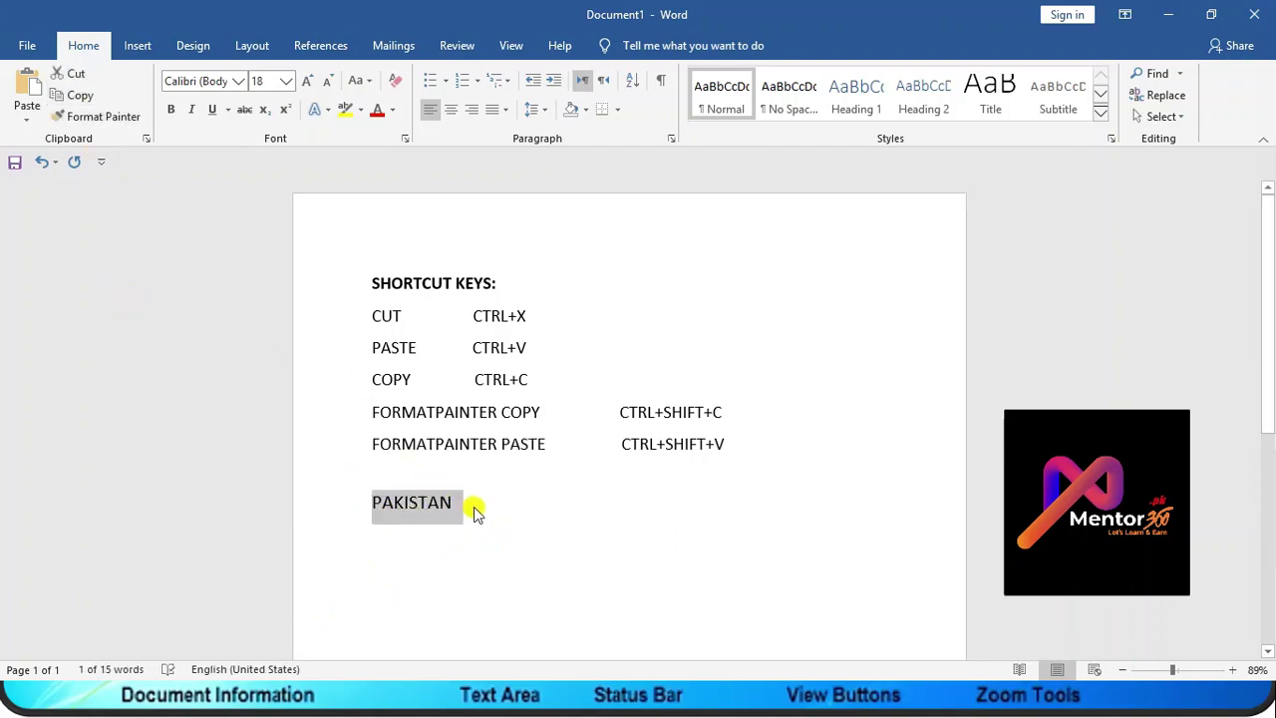
left_click(472, 509)
left_click_drag(448, 504, 362, 508)
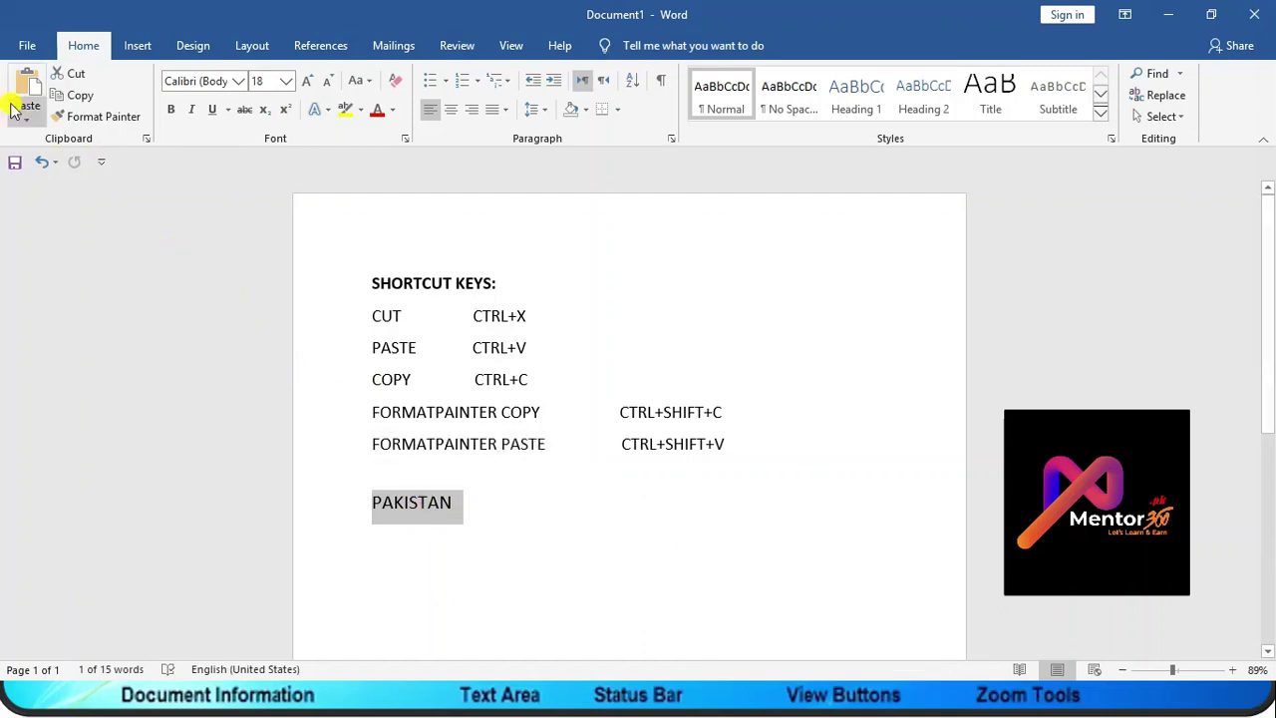
Cut PAKISTAN, paste it two lines further down below the list, and reselect it
left_click(56, 77)
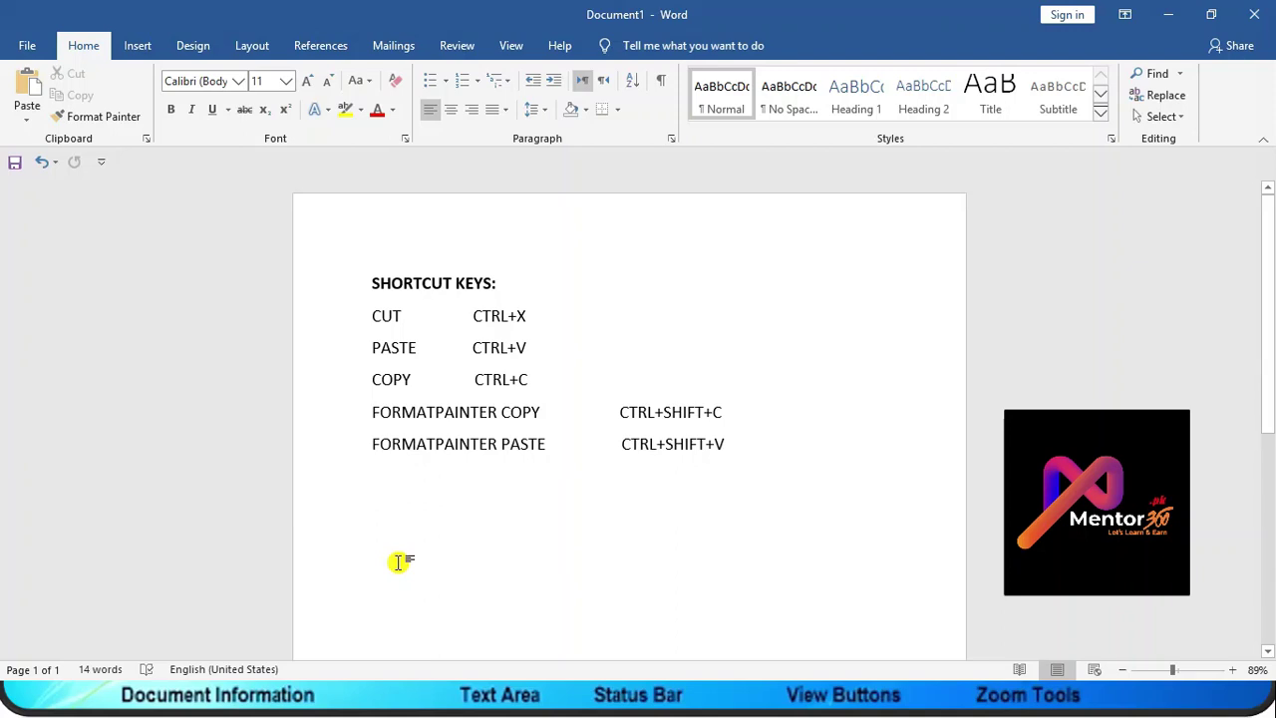
double_click(398, 561)
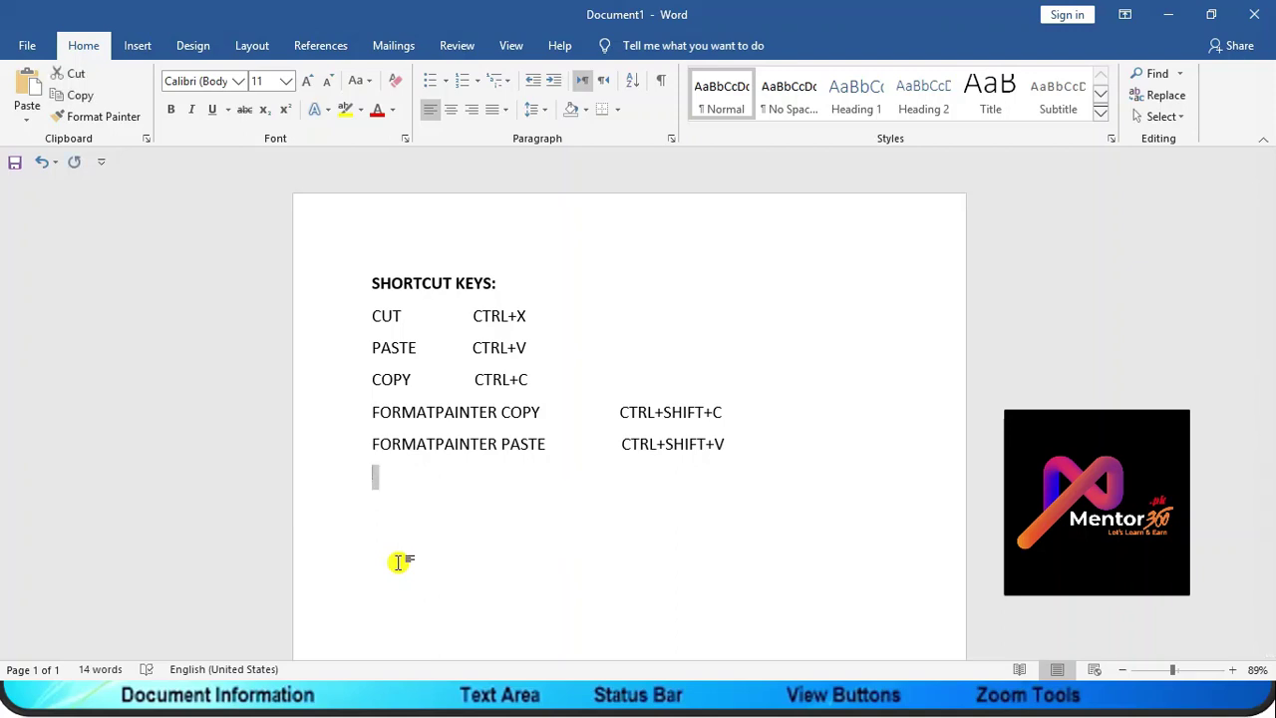
left_click(397, 561)
key("Return")
key("Return")
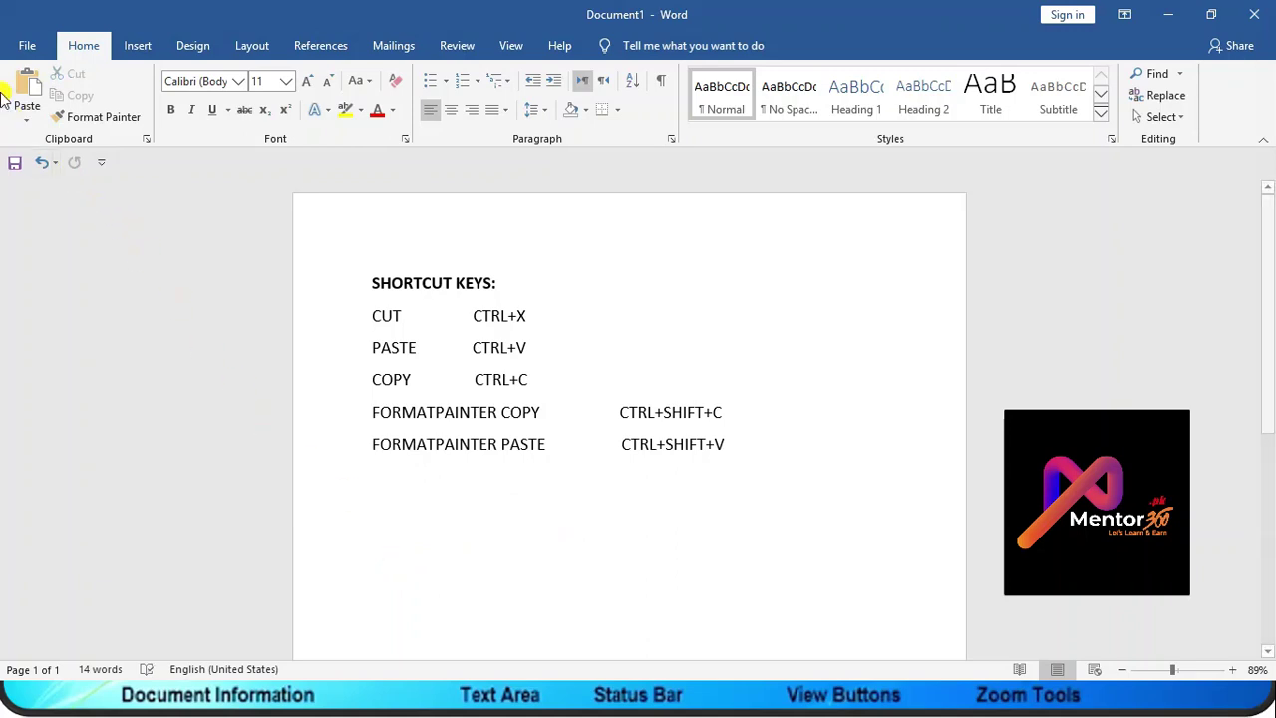
left_click(20, 90)
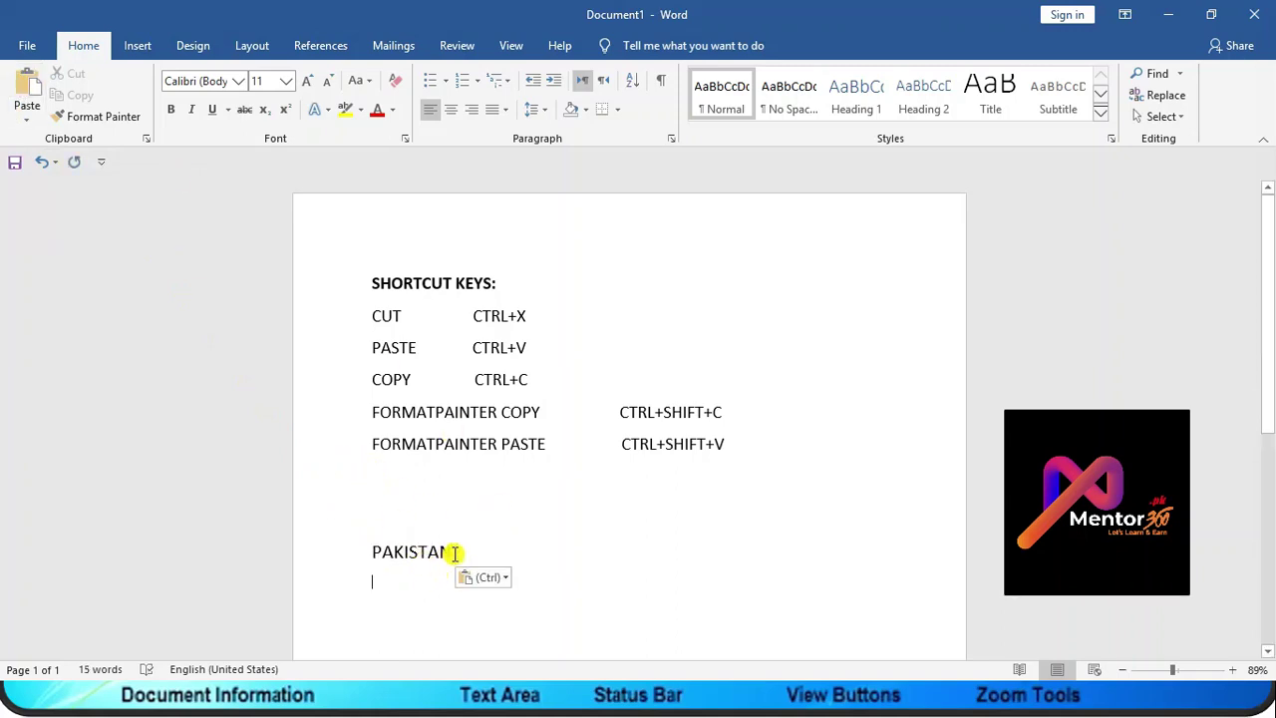
left_click_drag(456, 553, 349, 553)
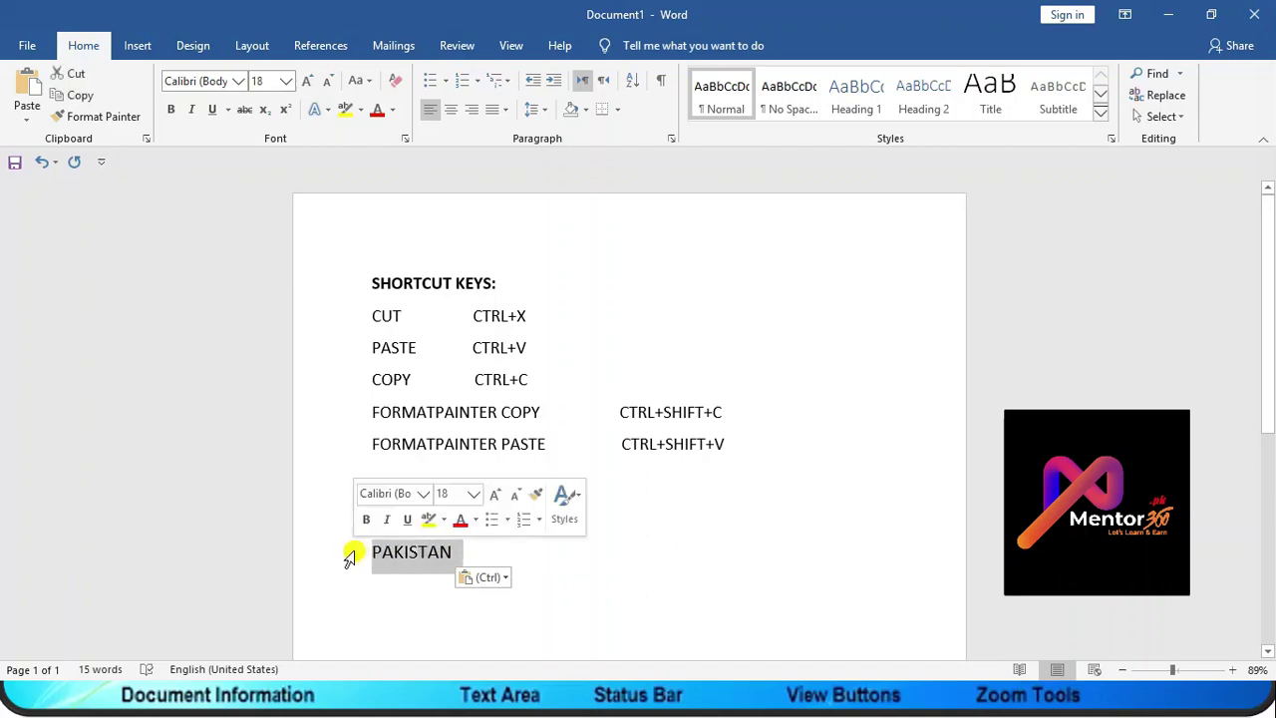
Cut PAKISTAN and paste it right after 'SHORTCUT KEYS:', then select it
left_click(72, 74)
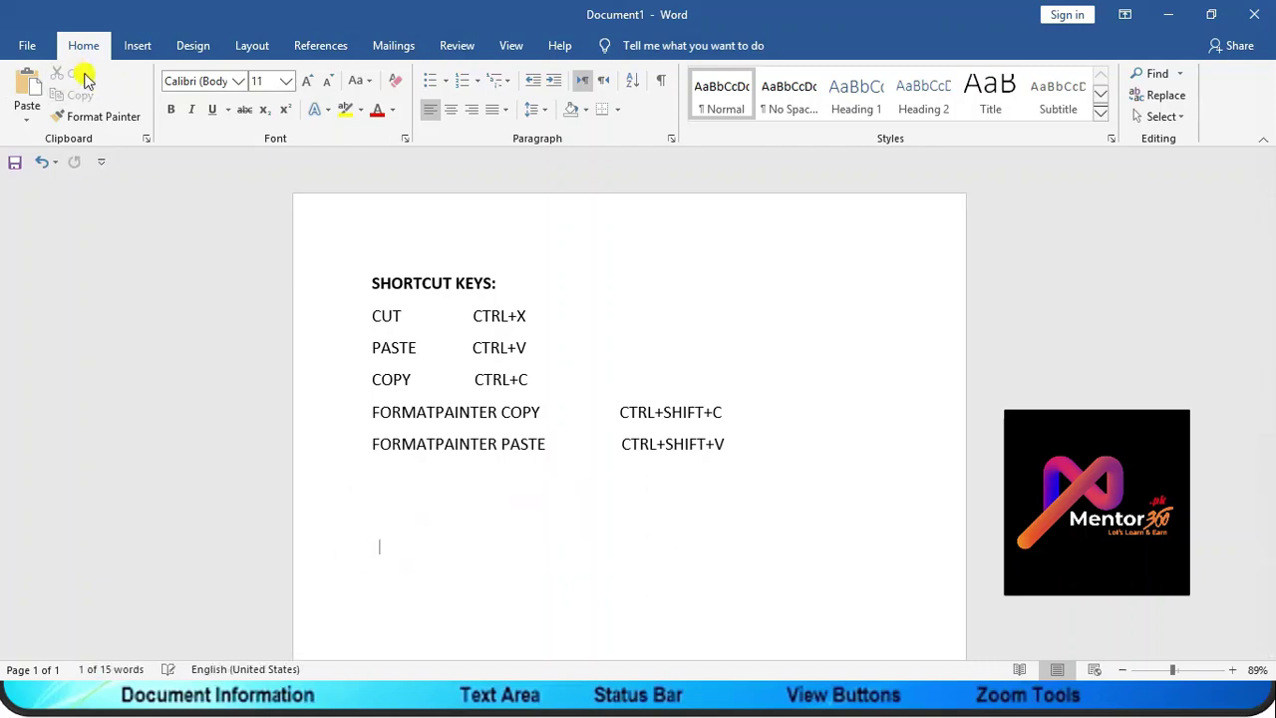
left_click(619, 280)
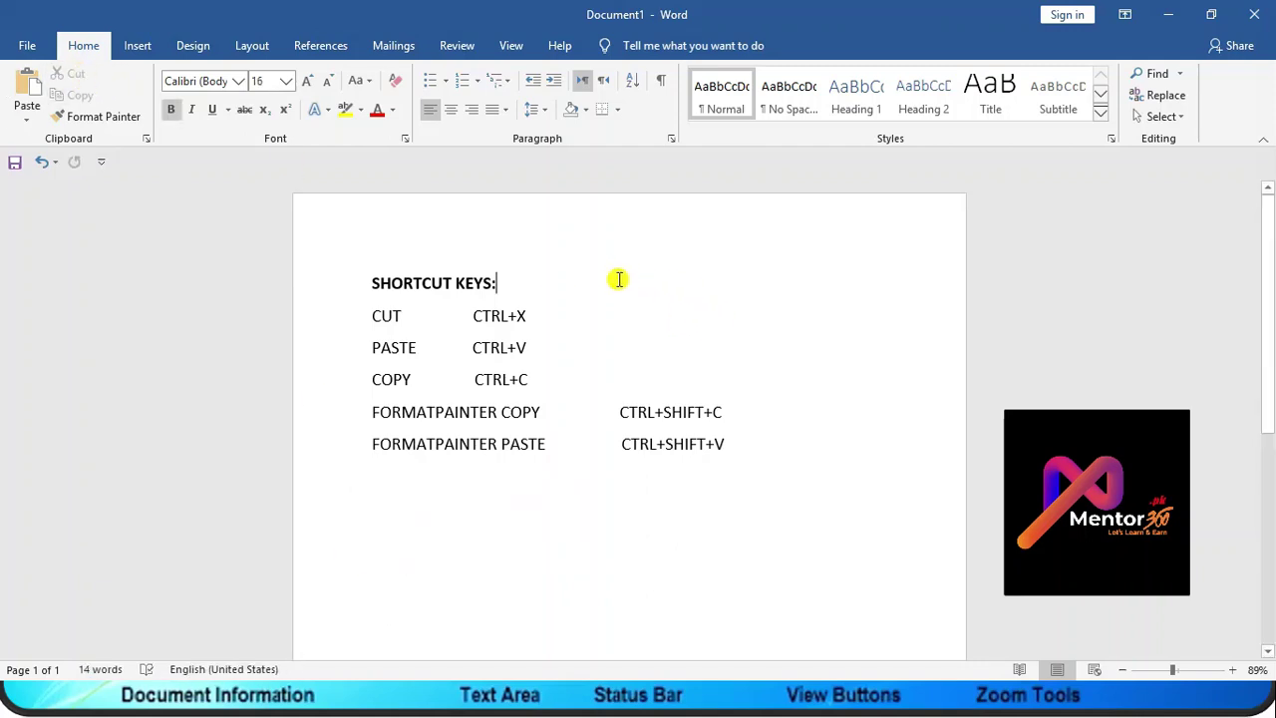
left_click(27, 88)
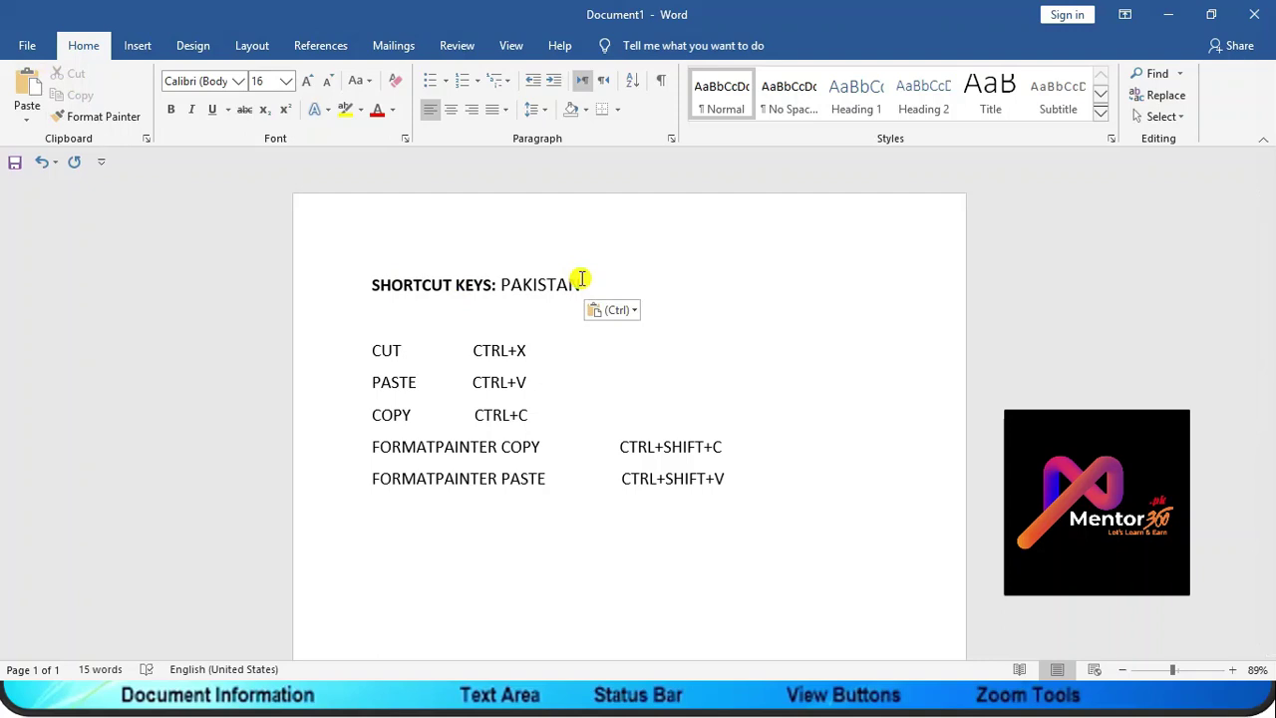
left_click_drag(581, 282, 503, 285)
key("ctrl+c")
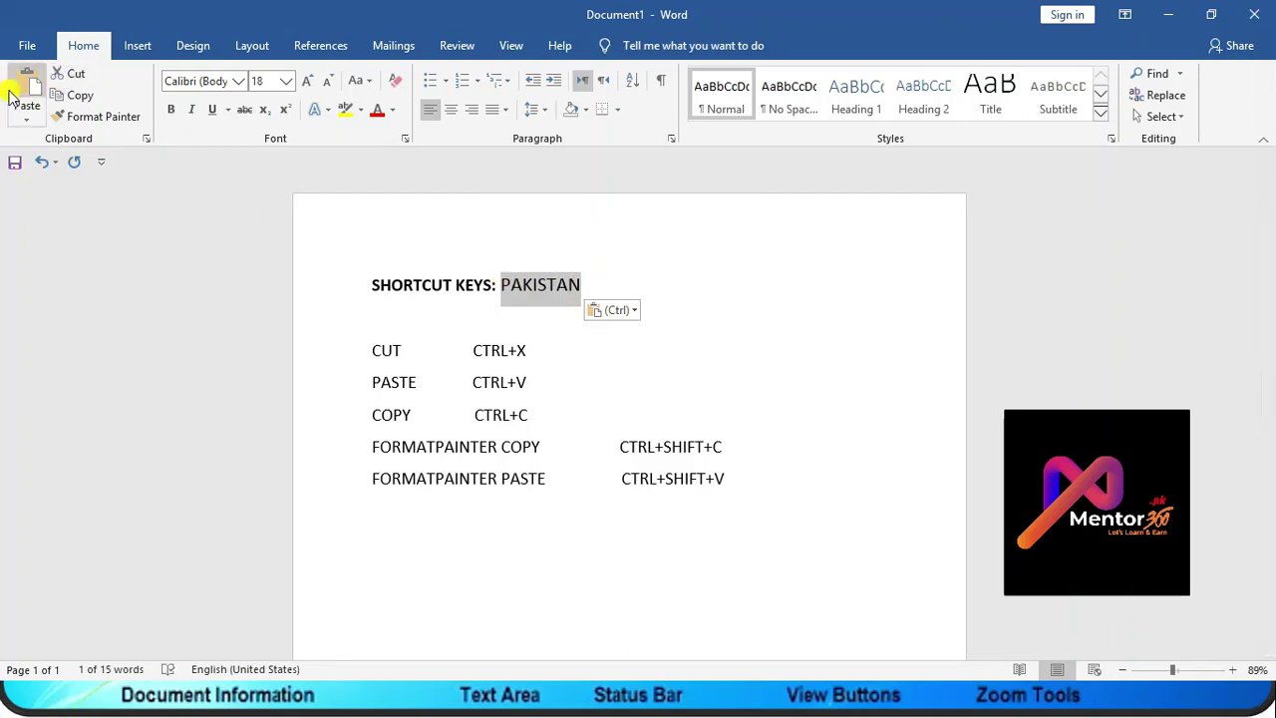
Cut PAKISTAN from the heading line and paste it onto its own line below the list
right_click(545, 289)
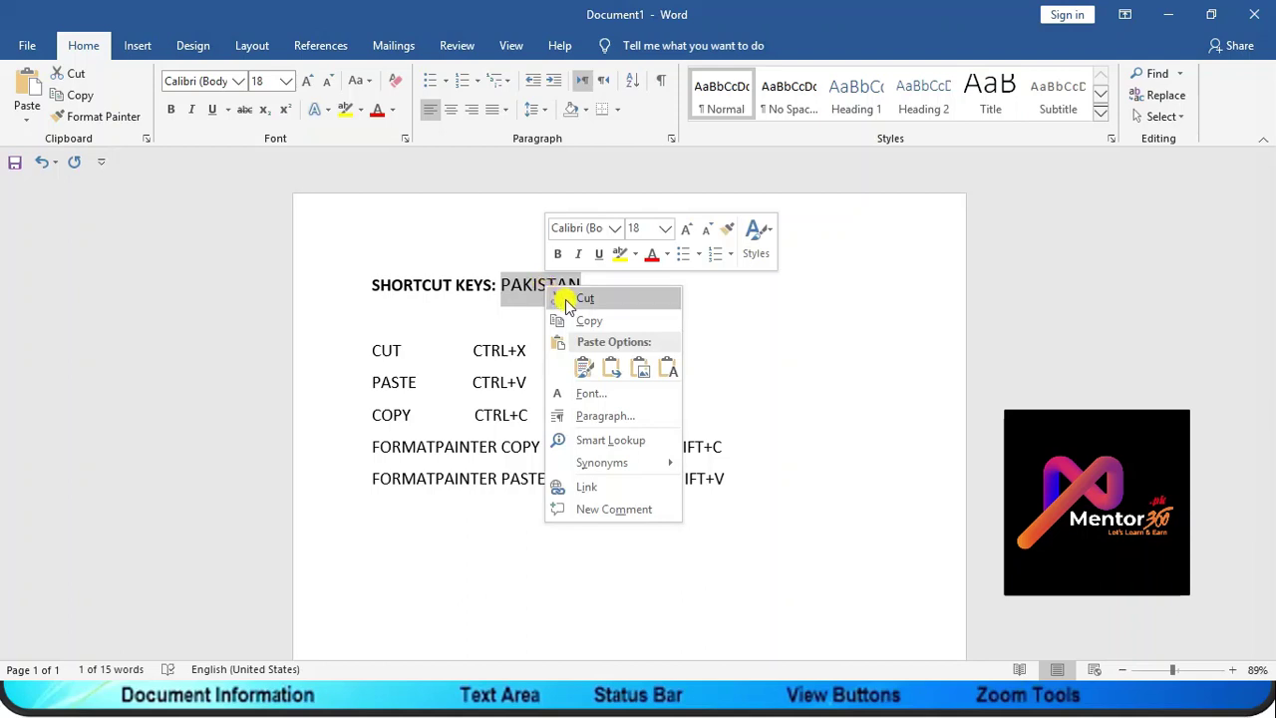
left_click(584, 298)
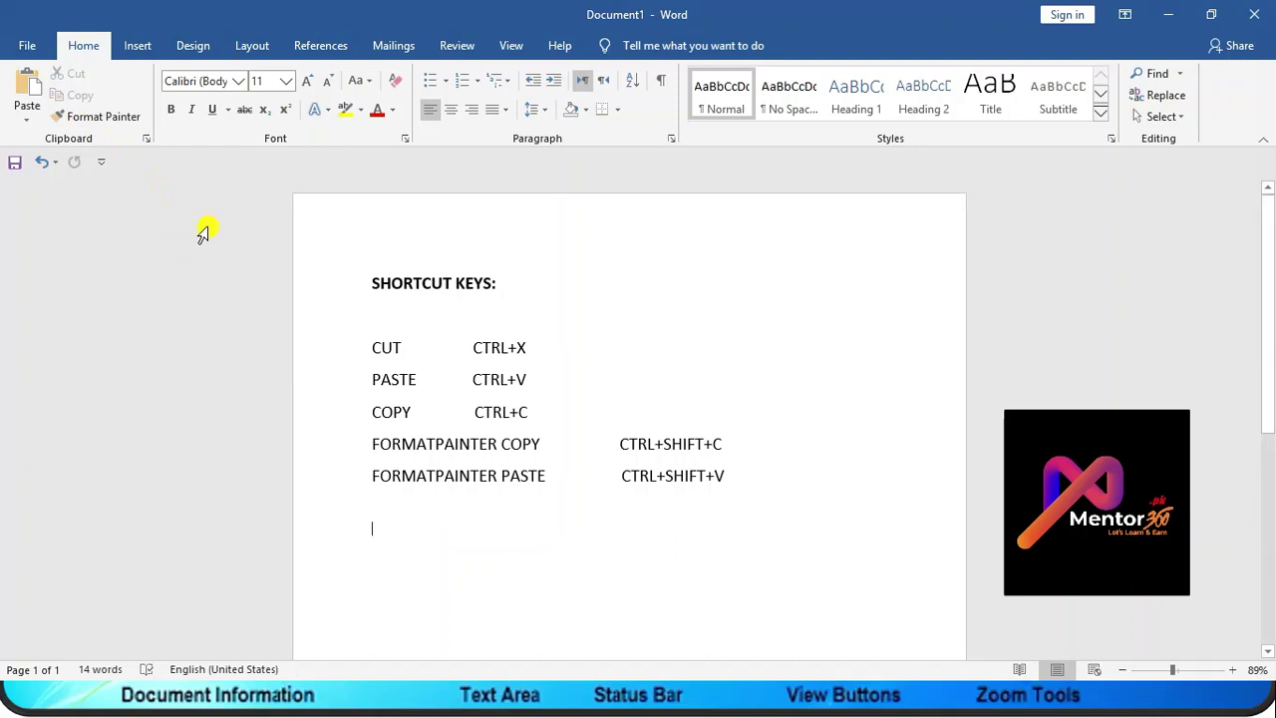
key("ctrl+v")
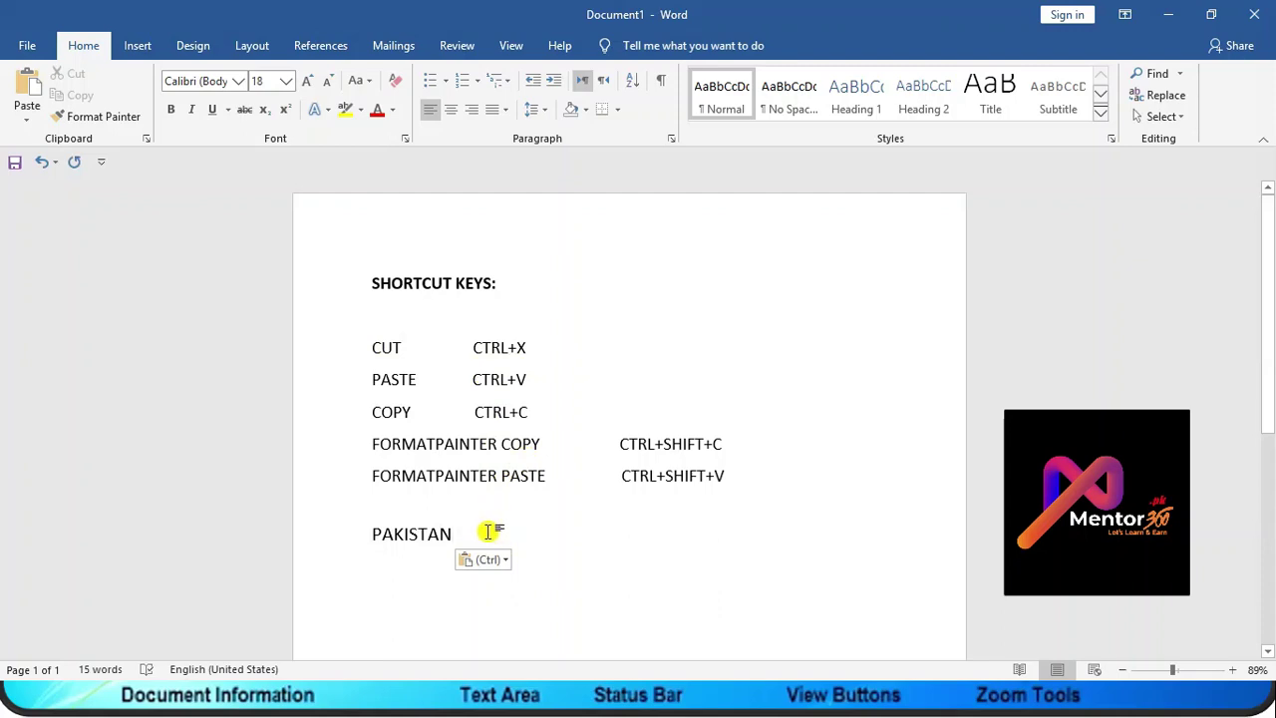
left_click_drag(489, 531, 377, 538)
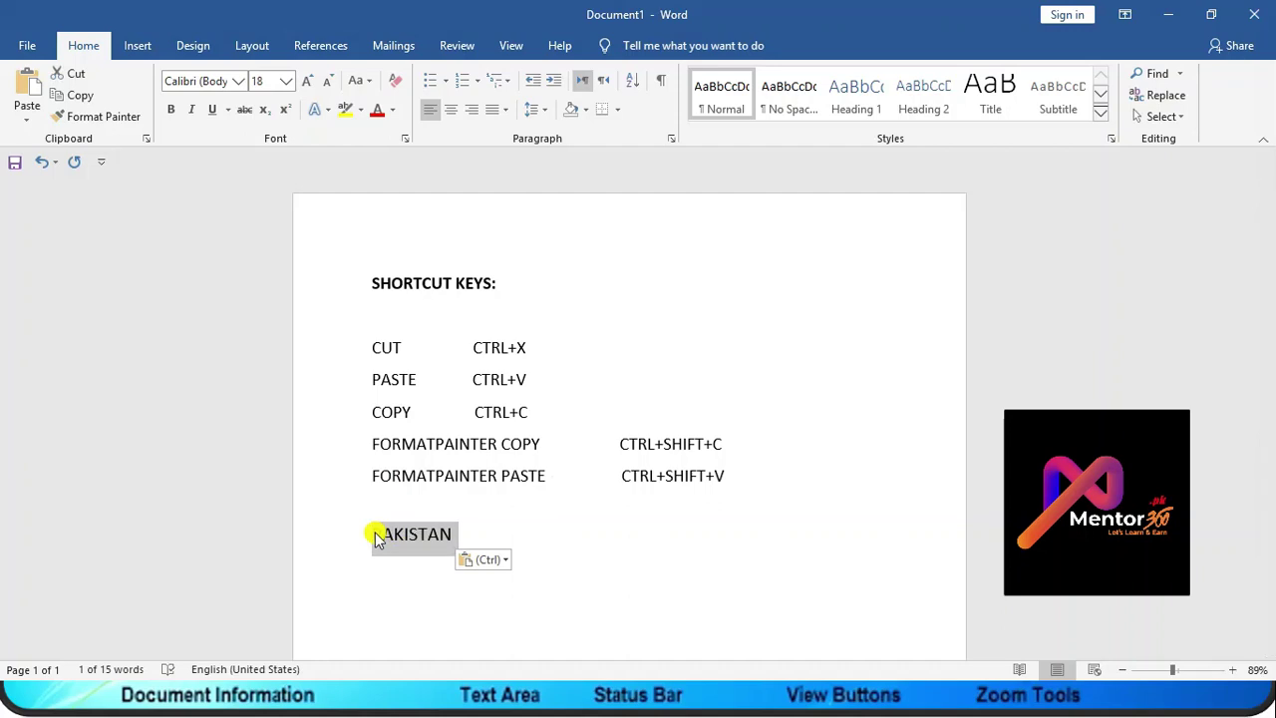
key("ctrl+x")
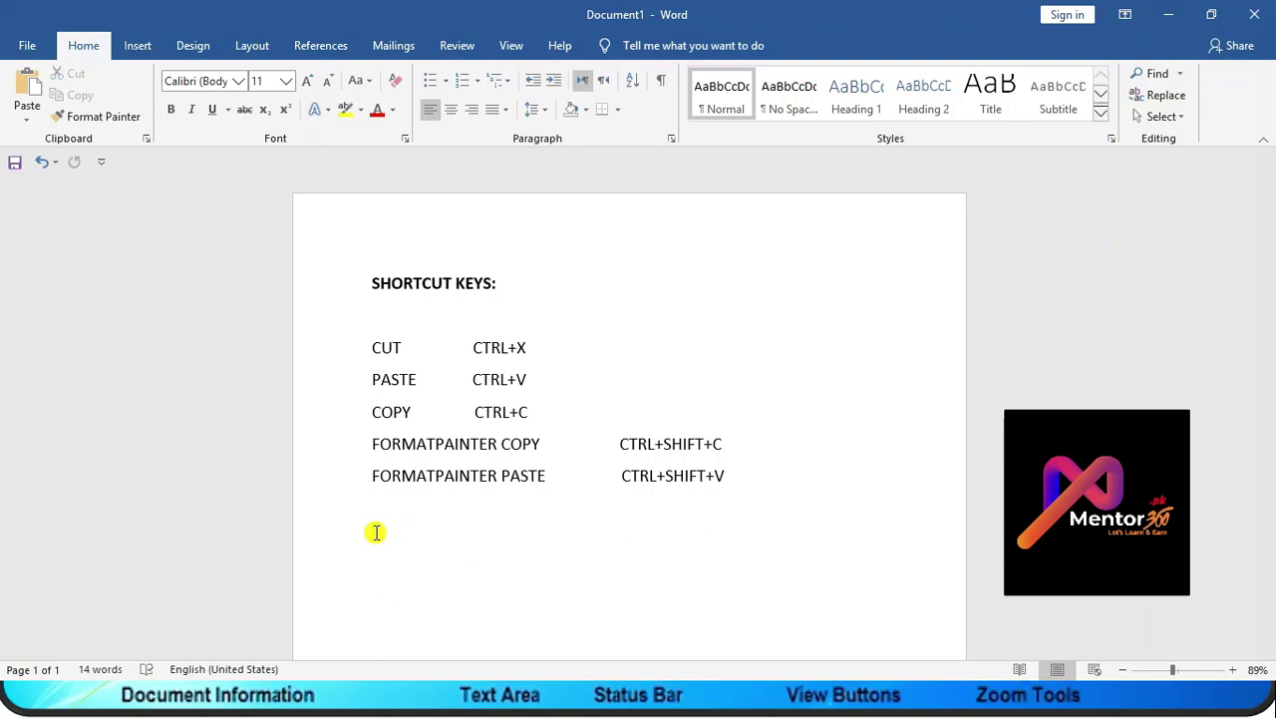
key("Return")
key("ctrl+v")
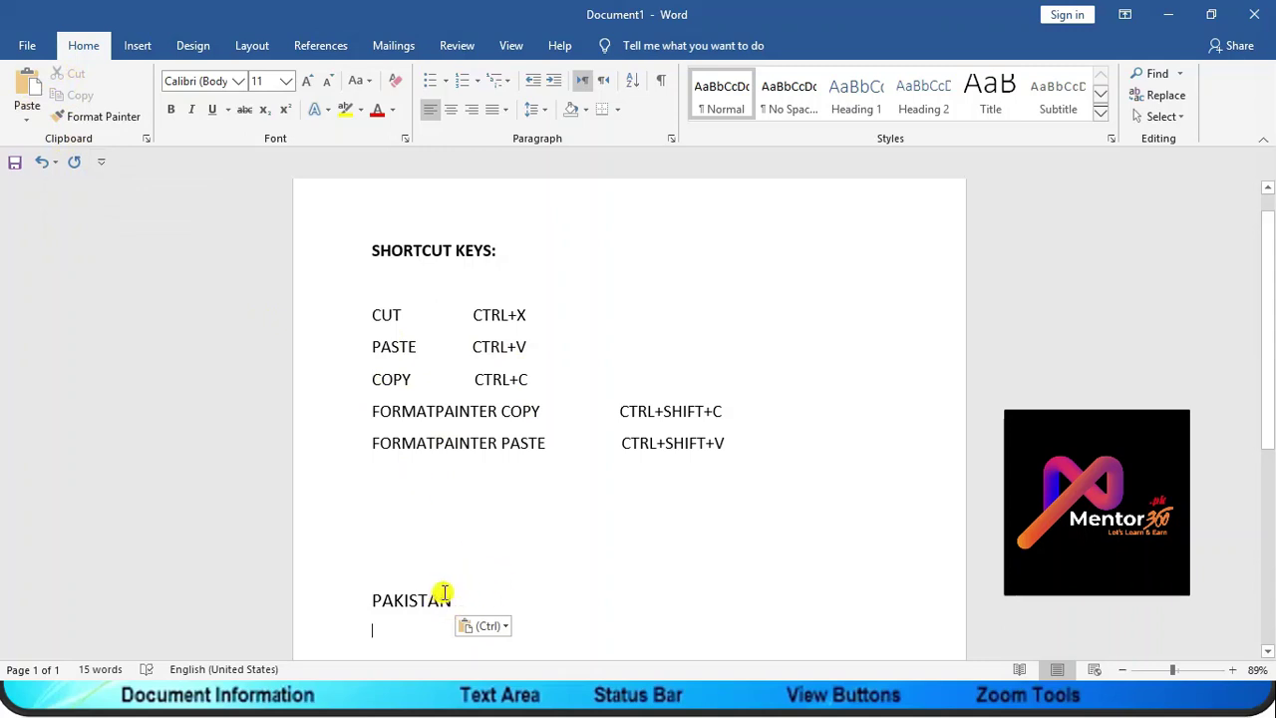
Select the word PAKISTAN on its line below the shortcut list
right_click(447, 595)
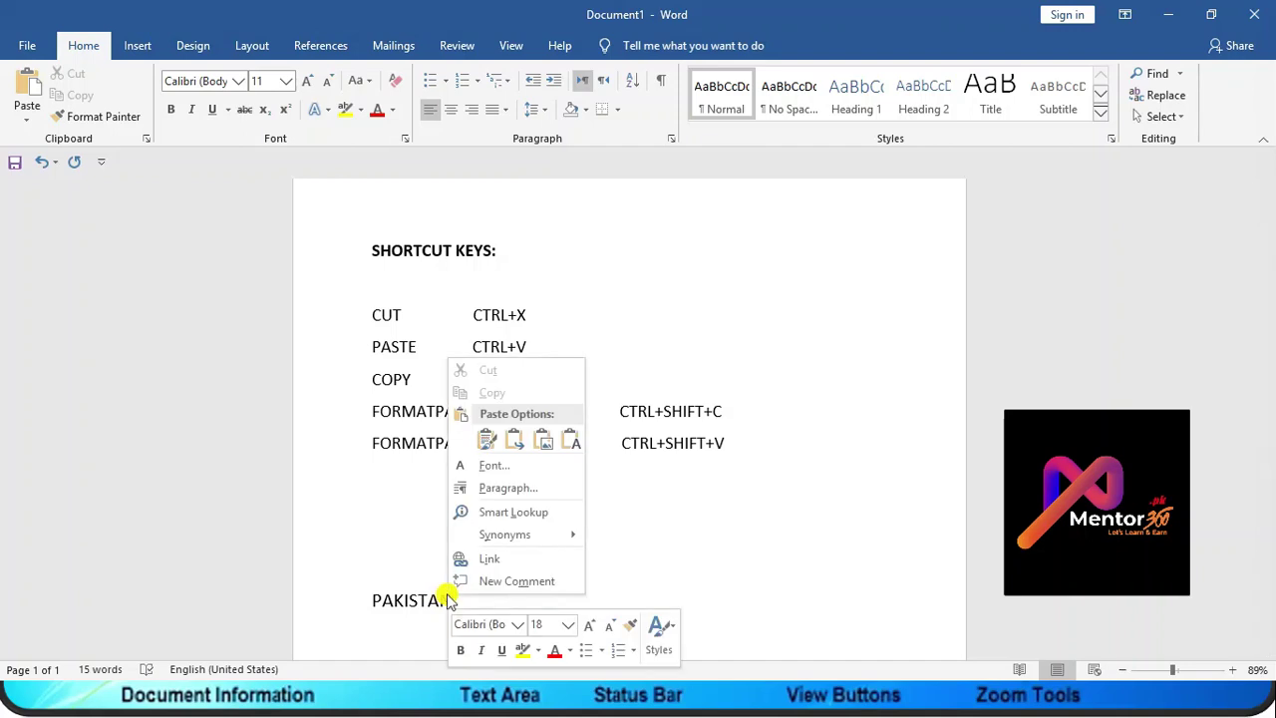
left_click(349, 515)
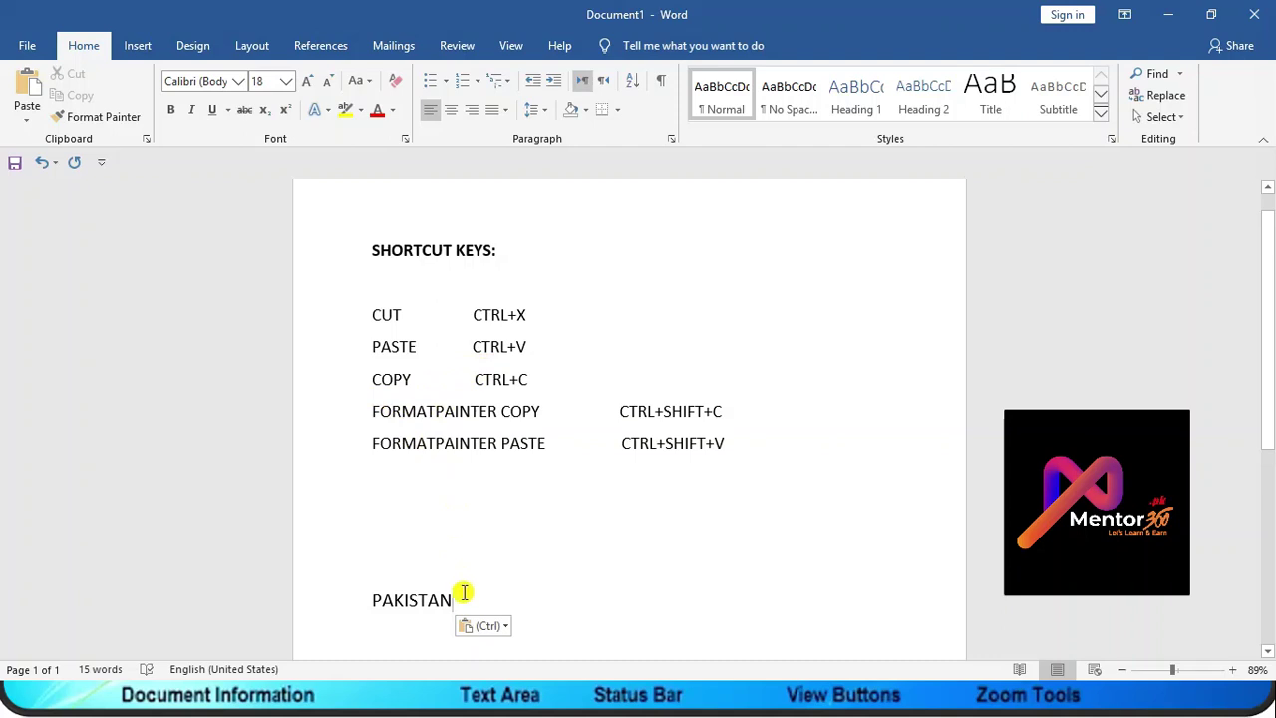
left_click_drag(453, 596, 399, 604)
left_click(465, 594)
left_click_drag(460, 596, 353, 604)
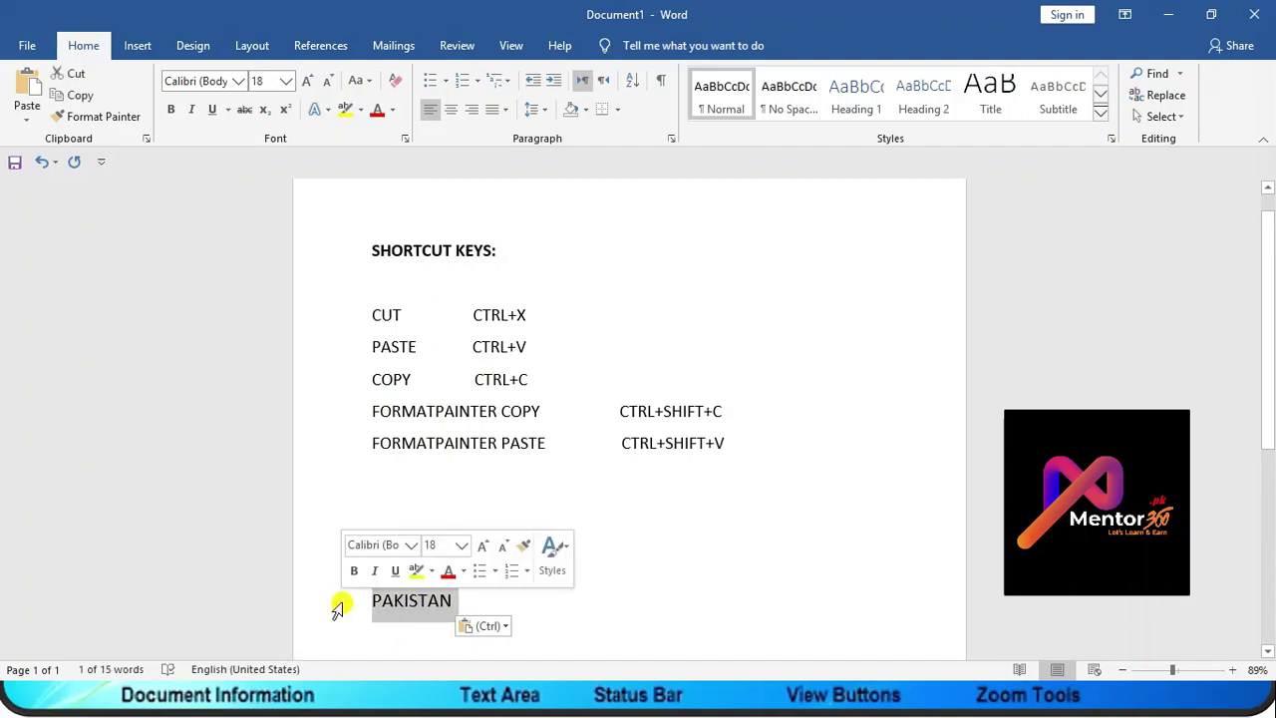
Copy PAKISTAN and paste it six times onto consecutive lines
left_click(72, 97)
left_click(27, 85)
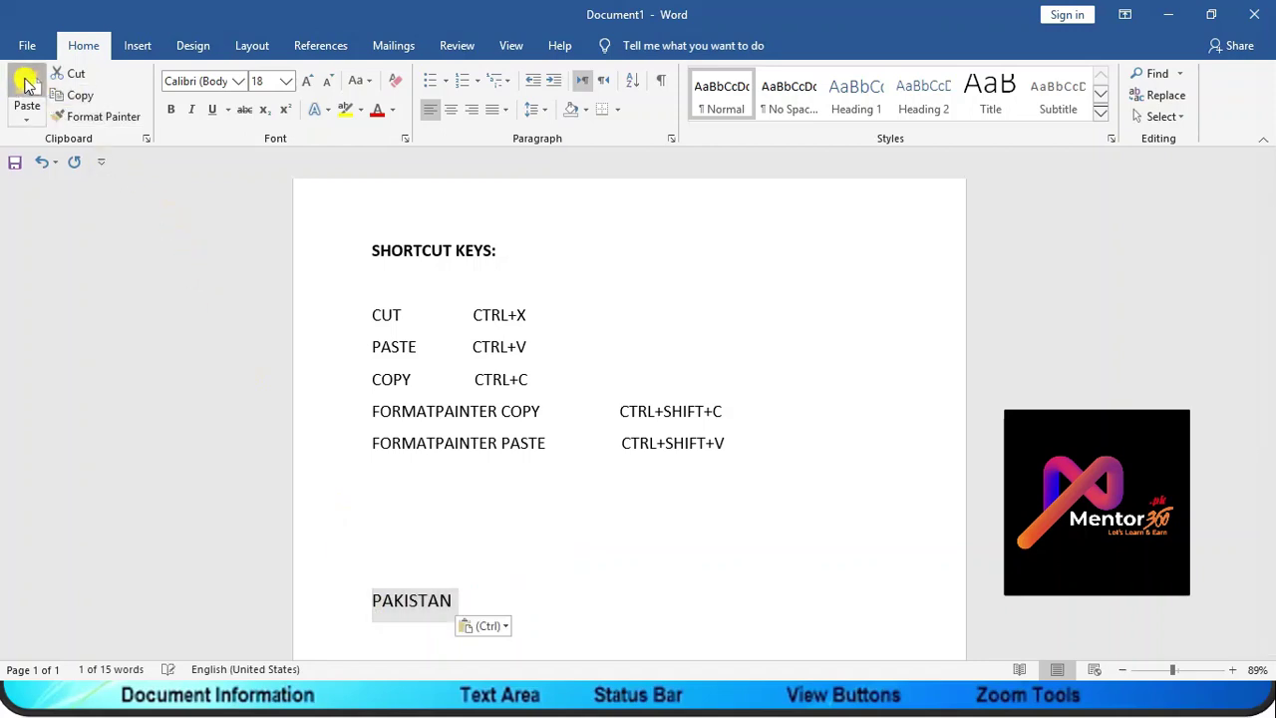
left_click(27, 85)
left_click(27, 85)
left_click(27, 85)
left_click(27, 85)
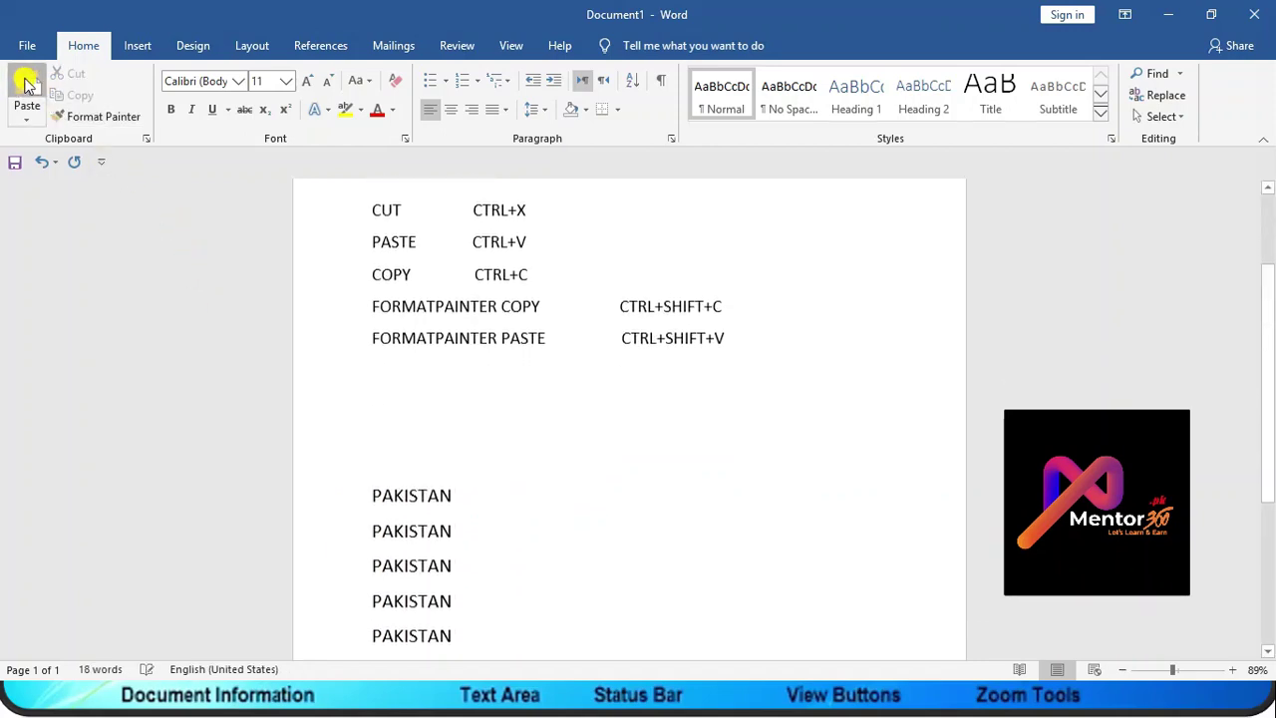
left_click(27, 84)
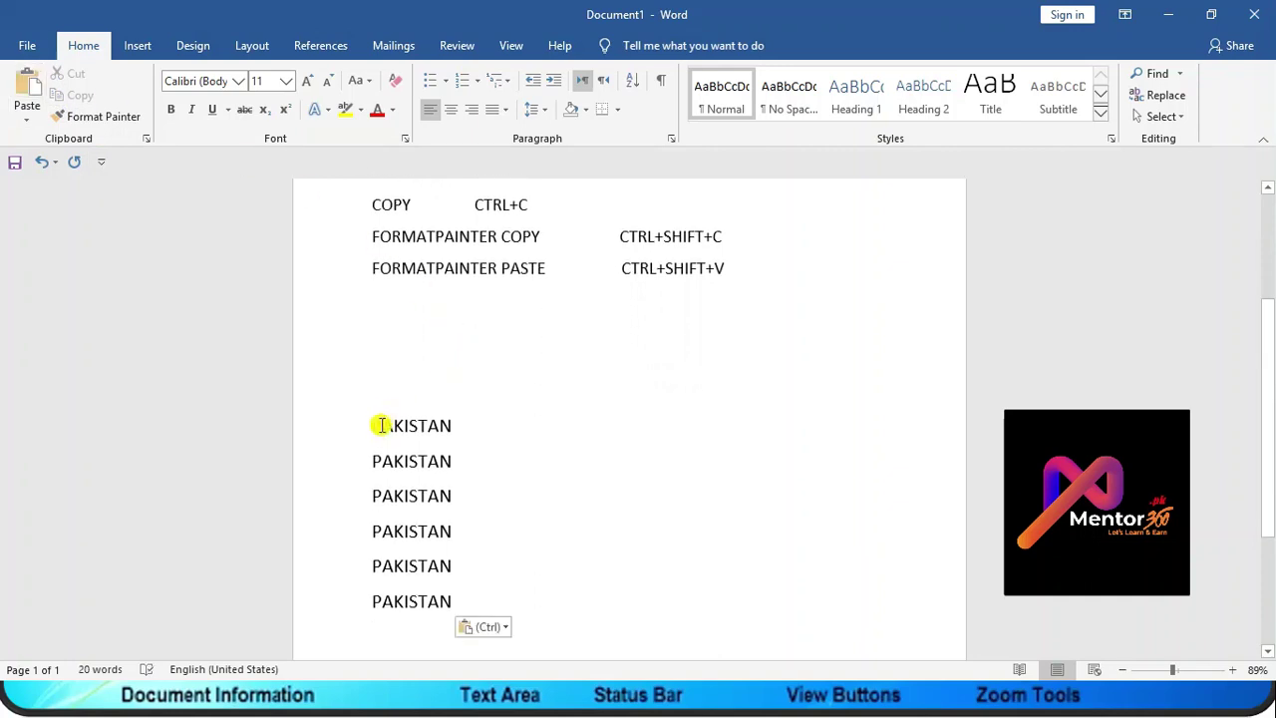
Copy the leading letters of the top PAKISTAN line
left_click_drag(391, 426, 349, 432)
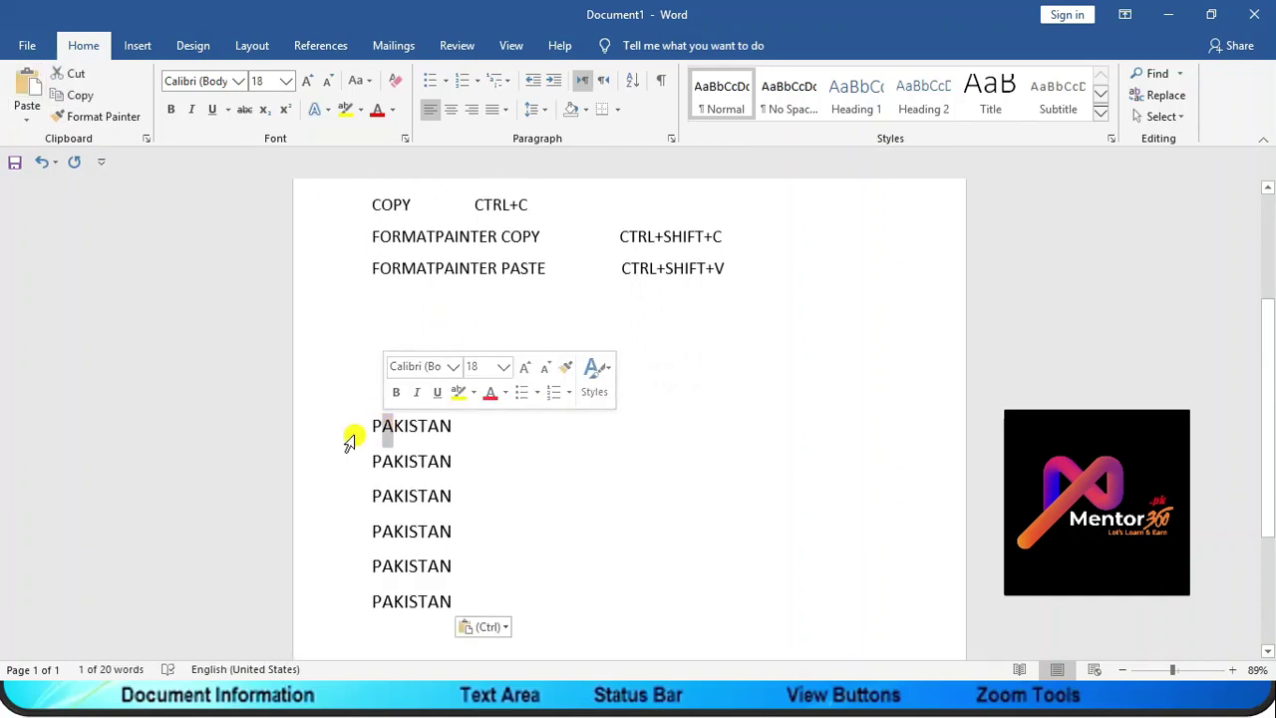
left_click(390, 422)
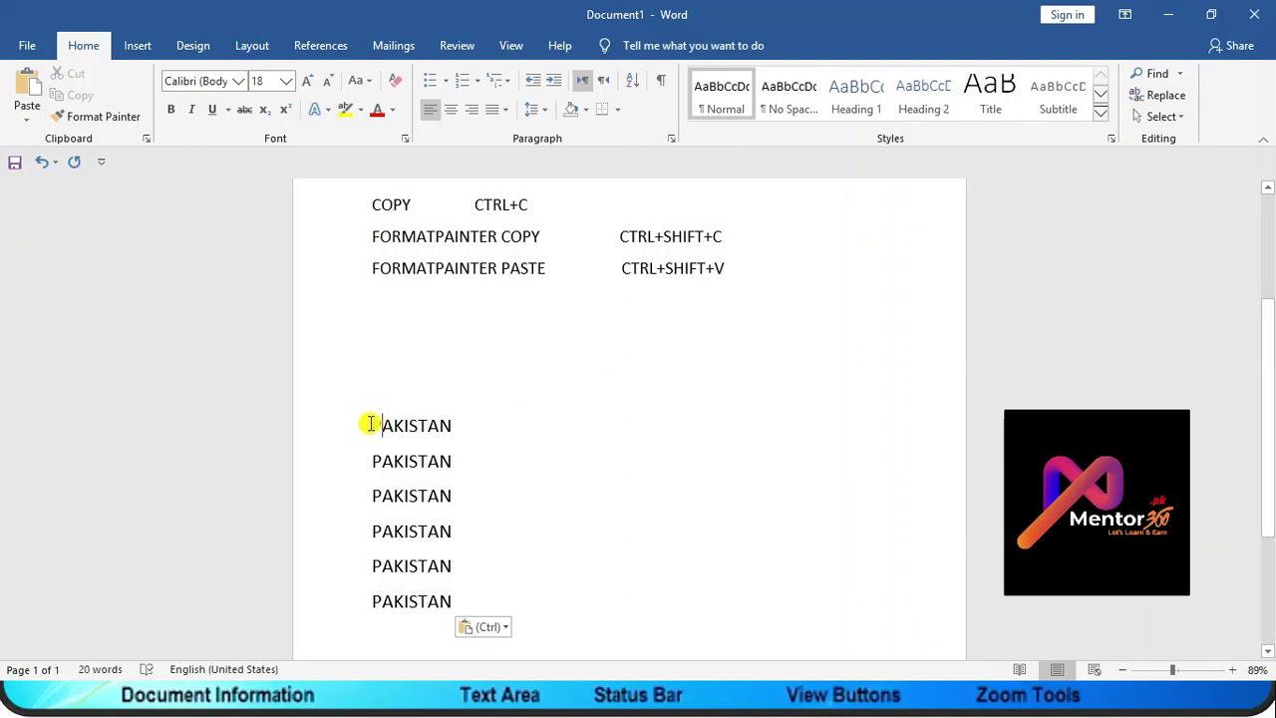
mouse_move(371, 422)
left_mouse_down()
mouse_move(414, 418)
mouse_move(405, 424)
left_mouse_up()
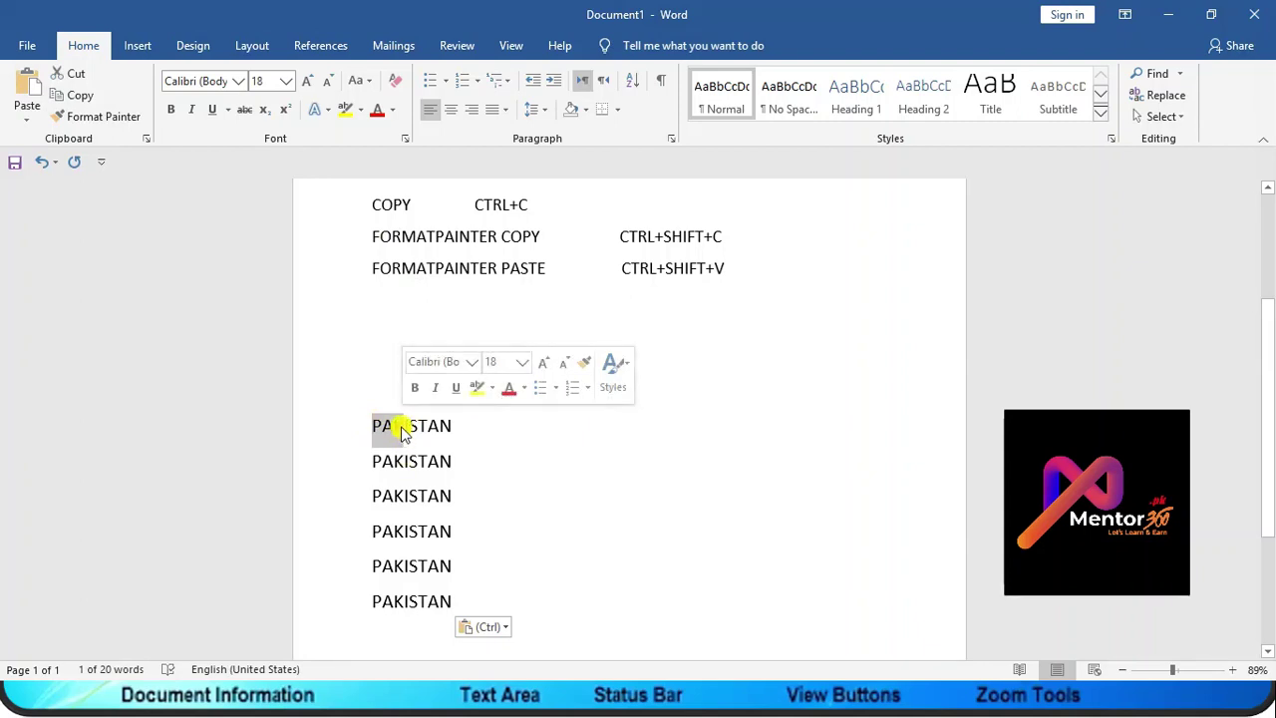
right_click(403, 431)
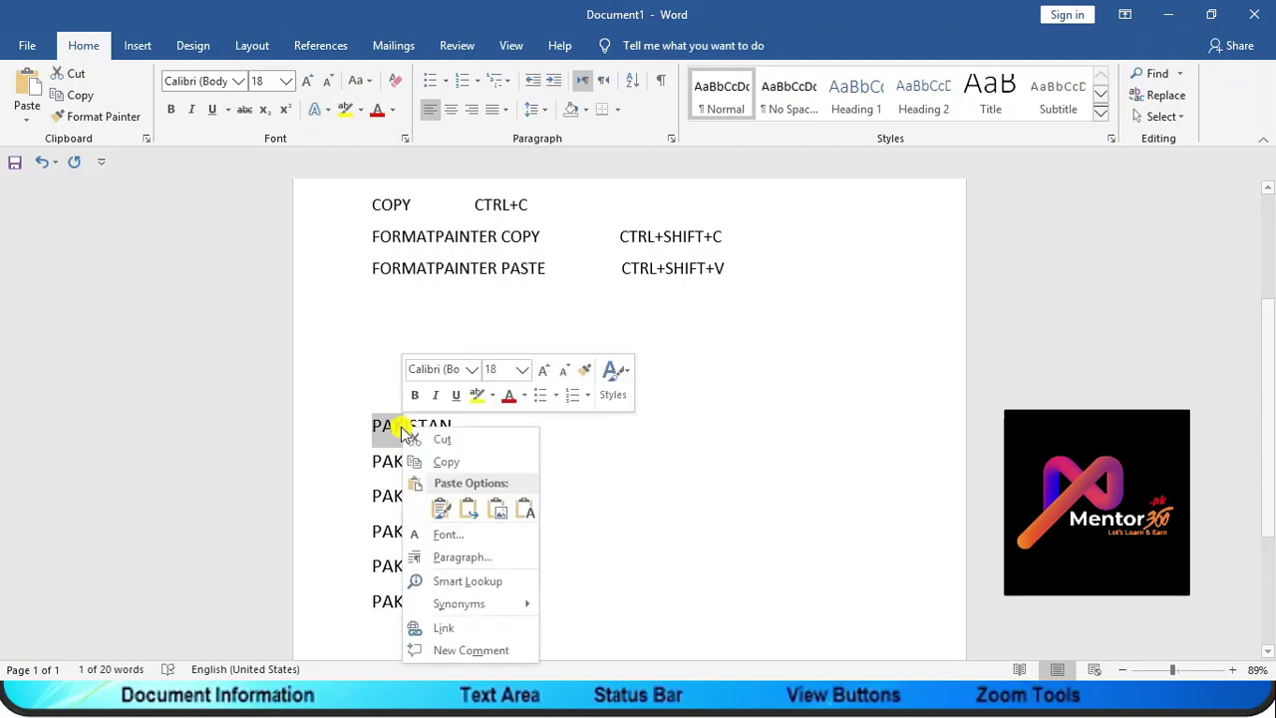
left_click(446, 466)
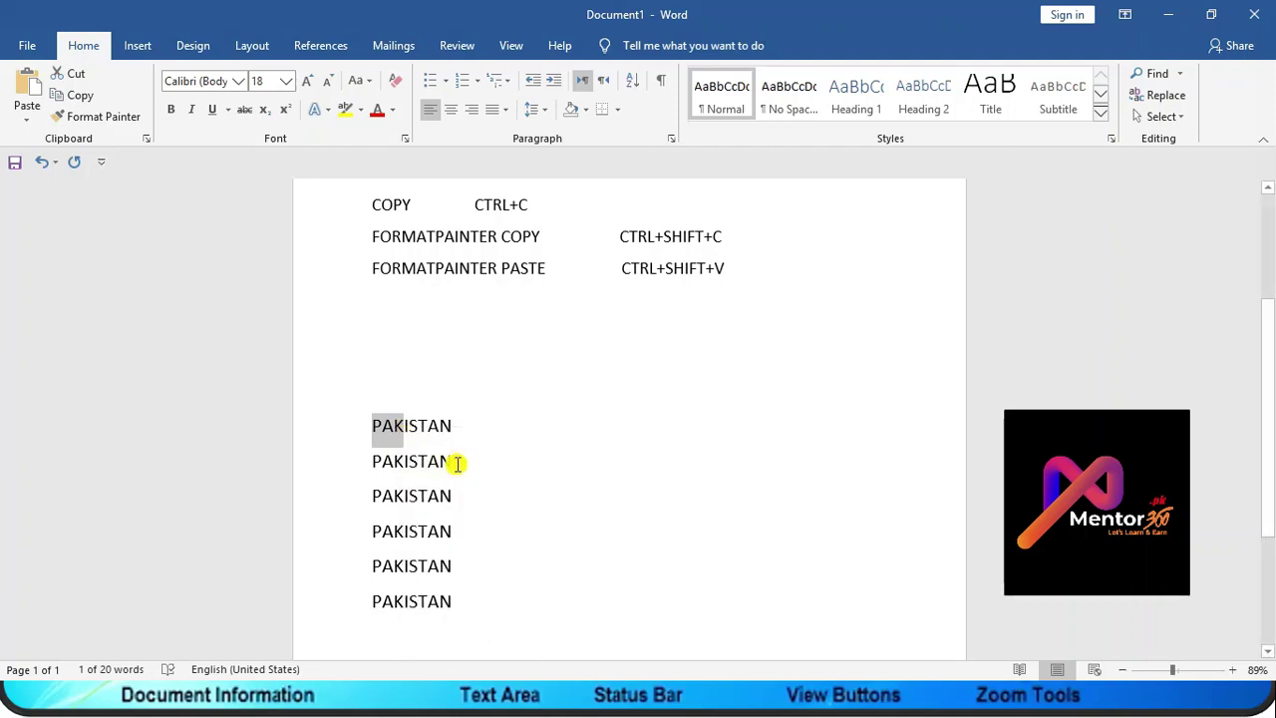
Paste PAK repeatedly after the first PAKISTAN line, then select STAN in the second line
left_click(552, 425)
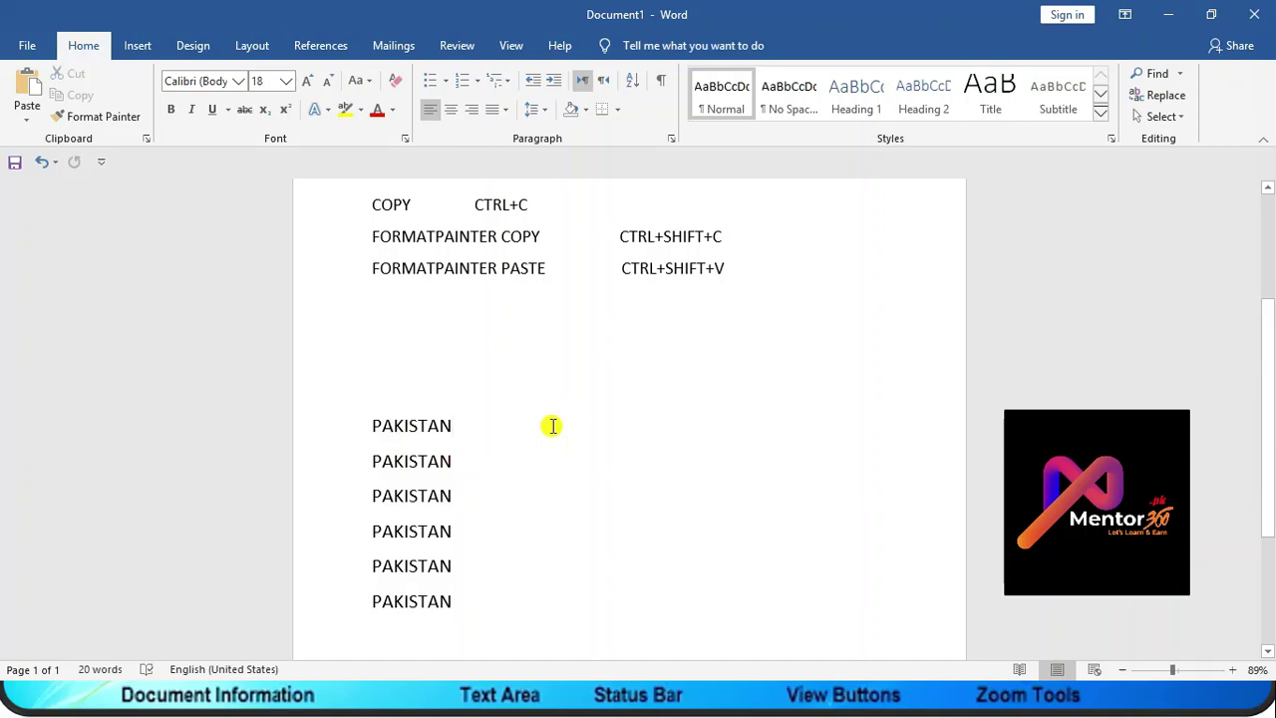
right_click(553, 426)
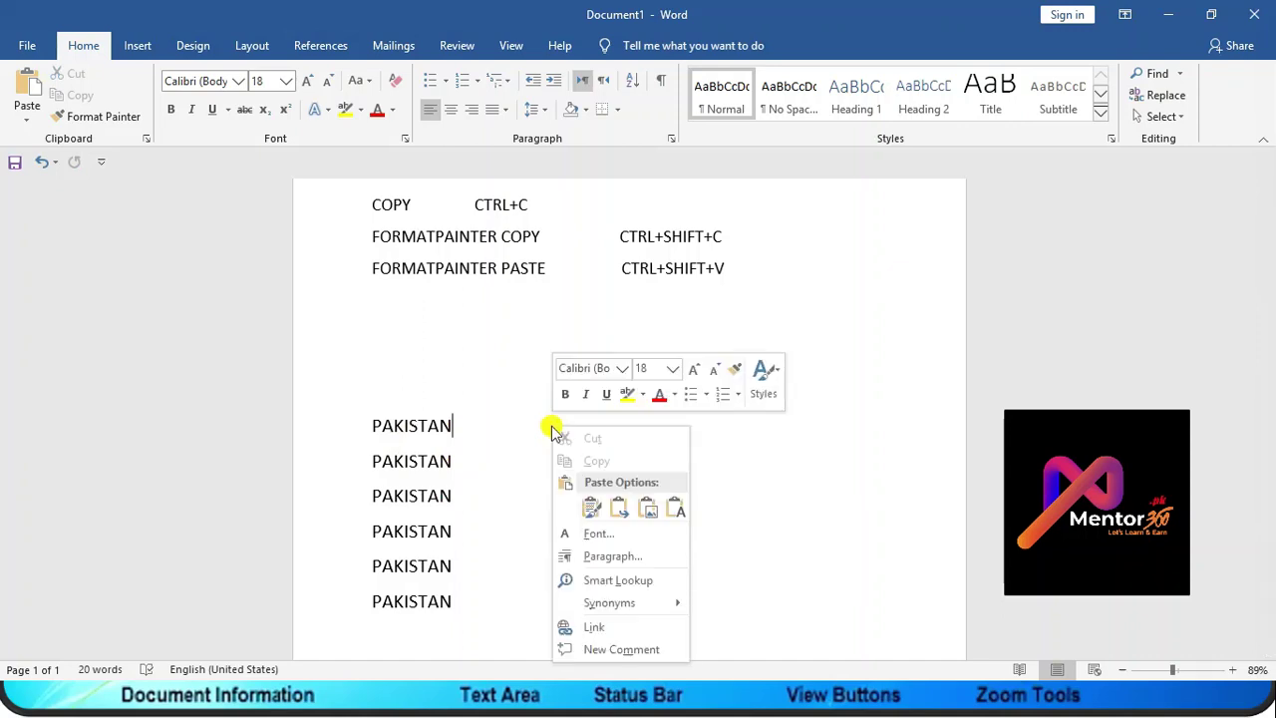
left_click(462, 417)
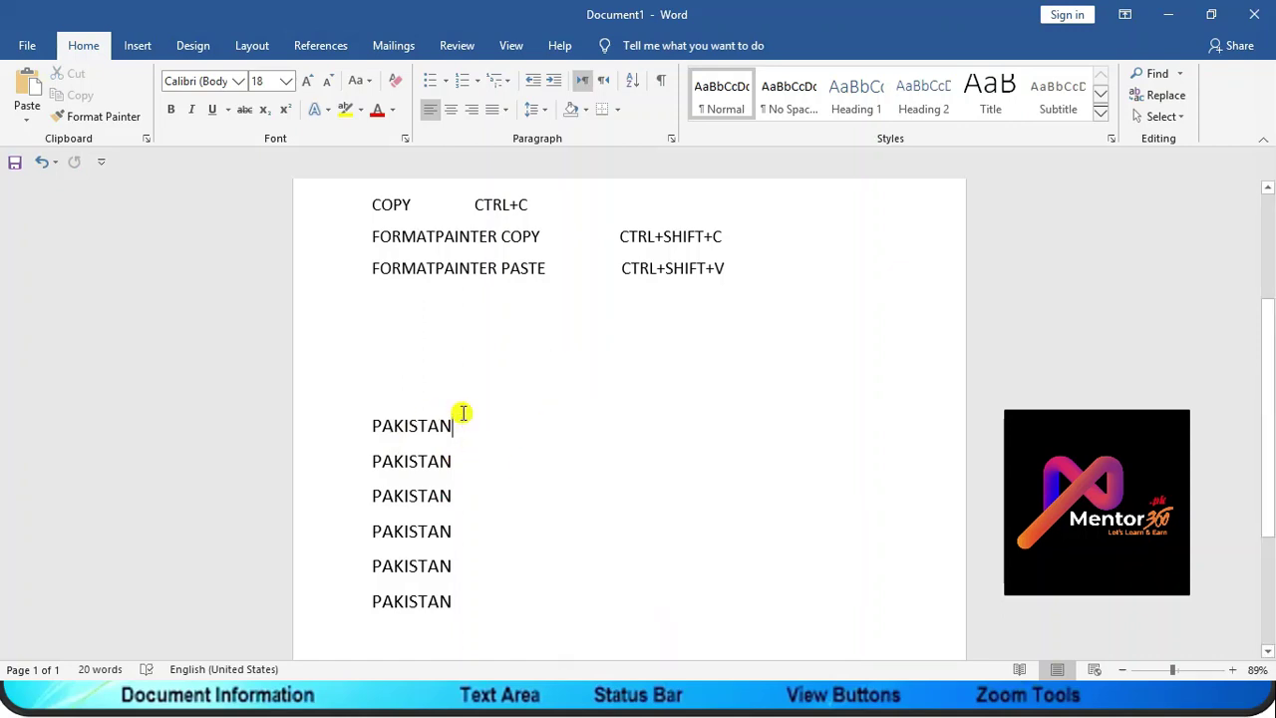
key("ctrl+v")
key("ctrl+v")
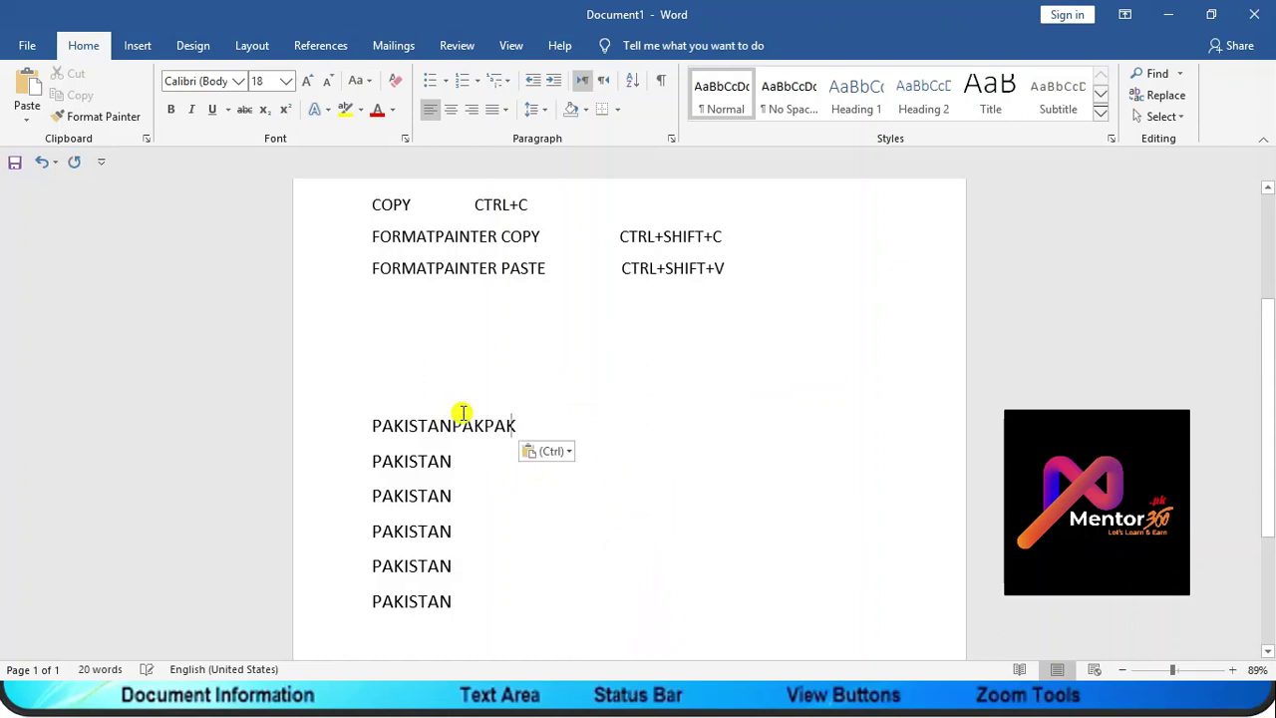
key("ctrl+v")
key("ctrl+v")
key("ctrl+v")
key("ctrl+v")
key("ctrl+v")
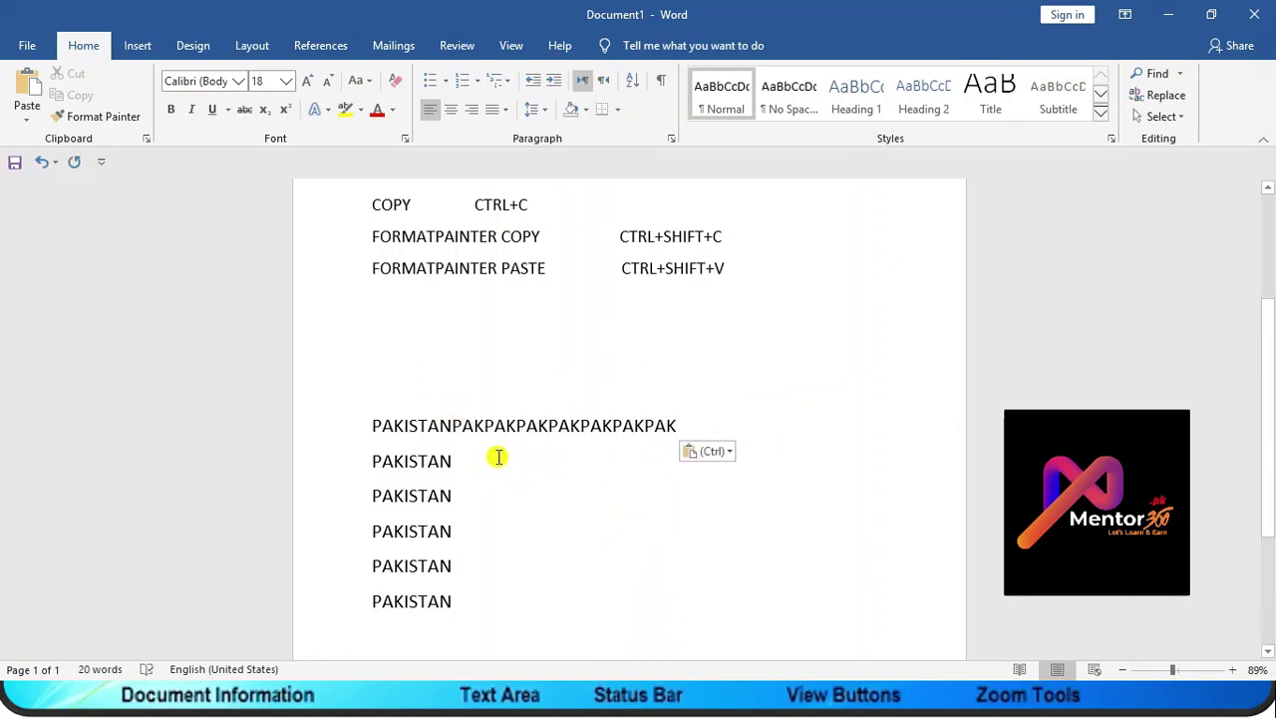
left_click_drag(452, 461, 409, 468)
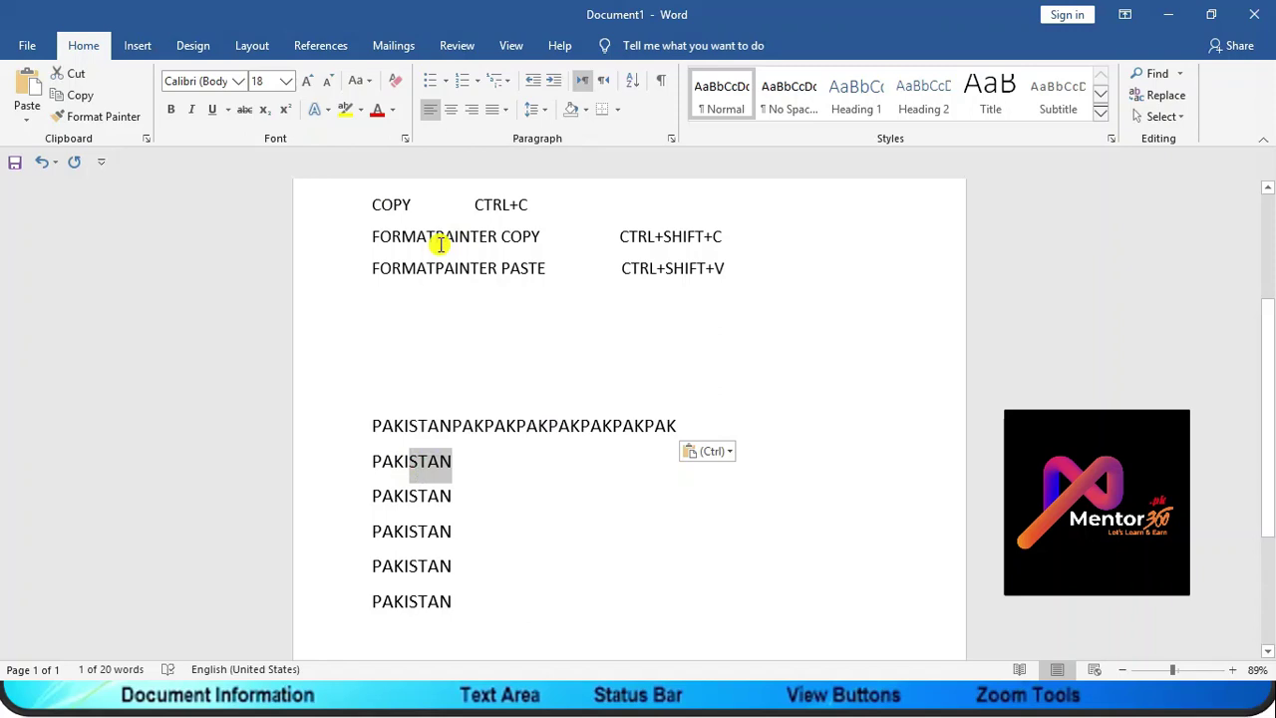
Paste STAN about ten times after the second PAKISTAN so the line wraps
left_click(536, 458)
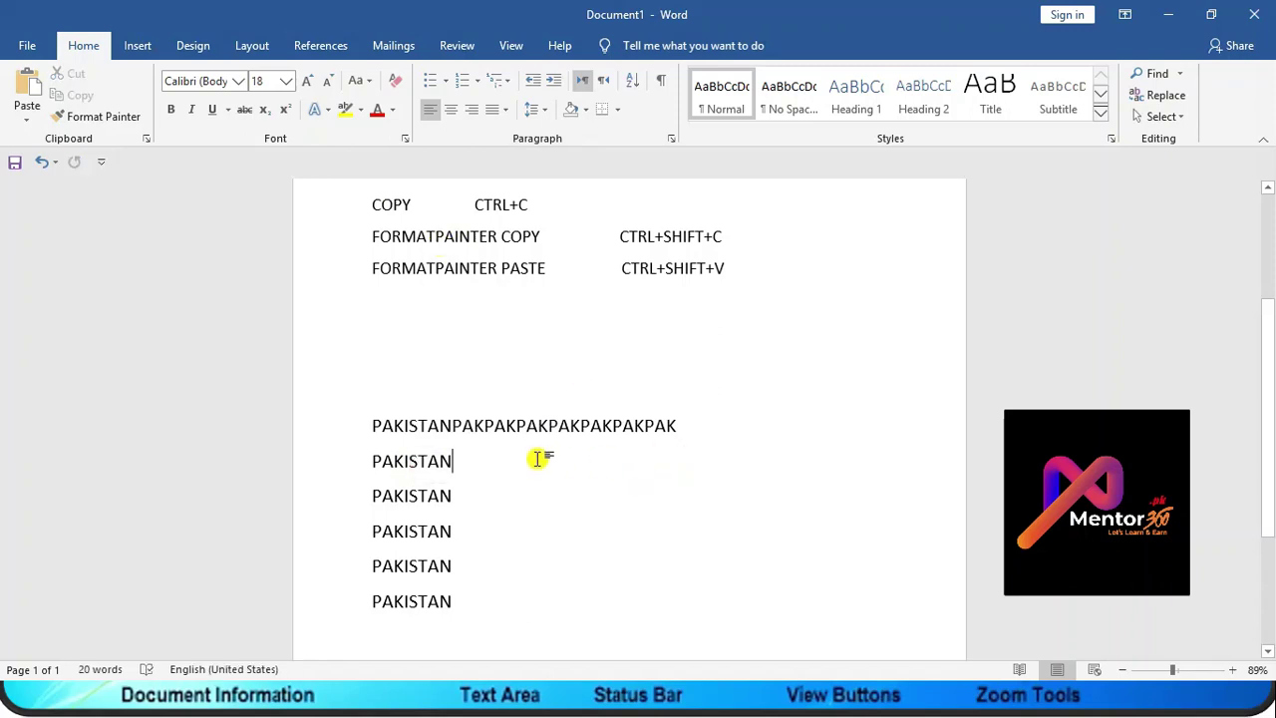
key("ctrl+v")
key("ctrl+v")
key("ctrl+v")
key("ctrl+v")
key("ctrl+v")
key("ctrl+v")
key("ctrl+v")
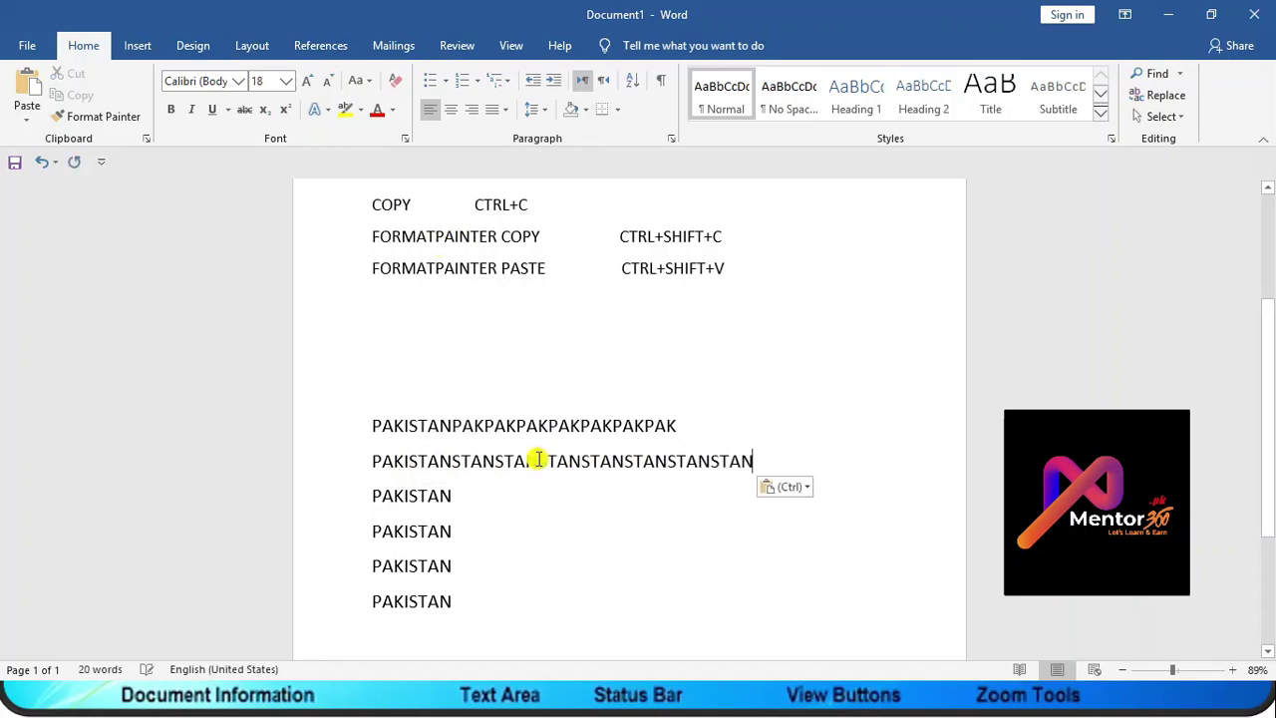
key("ctrl+v")
key("ctrl+v")
key("ctrl+v")
key("ctrl+v")
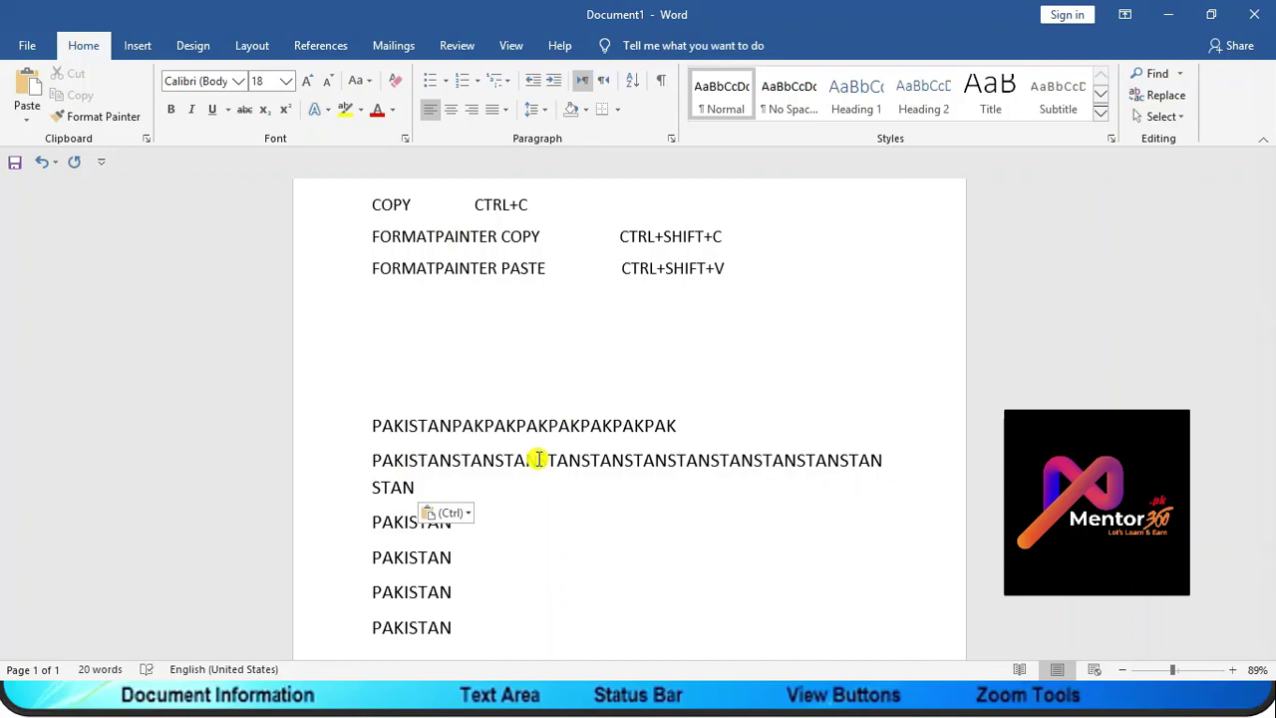
left_click_drag(1266, 322, 1270, 257)
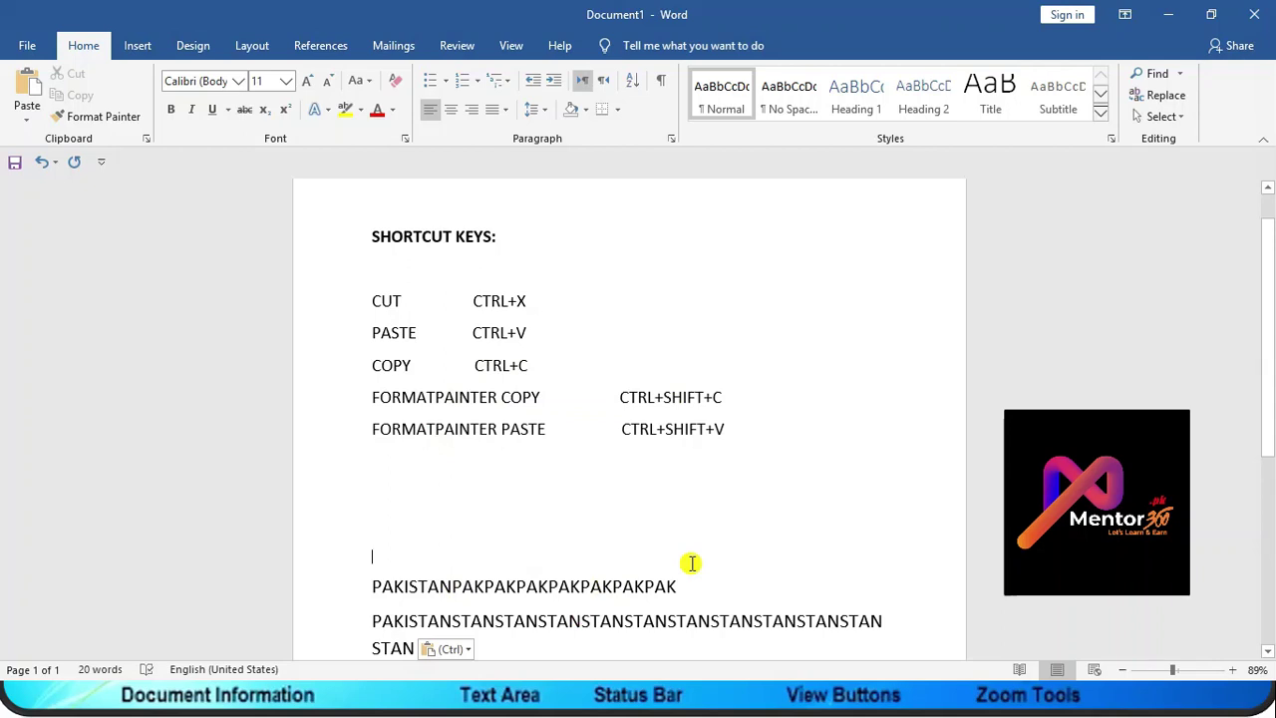
Type KHAN on the blank line above the PAKISTAN lines and select it
left_click(690, 563)
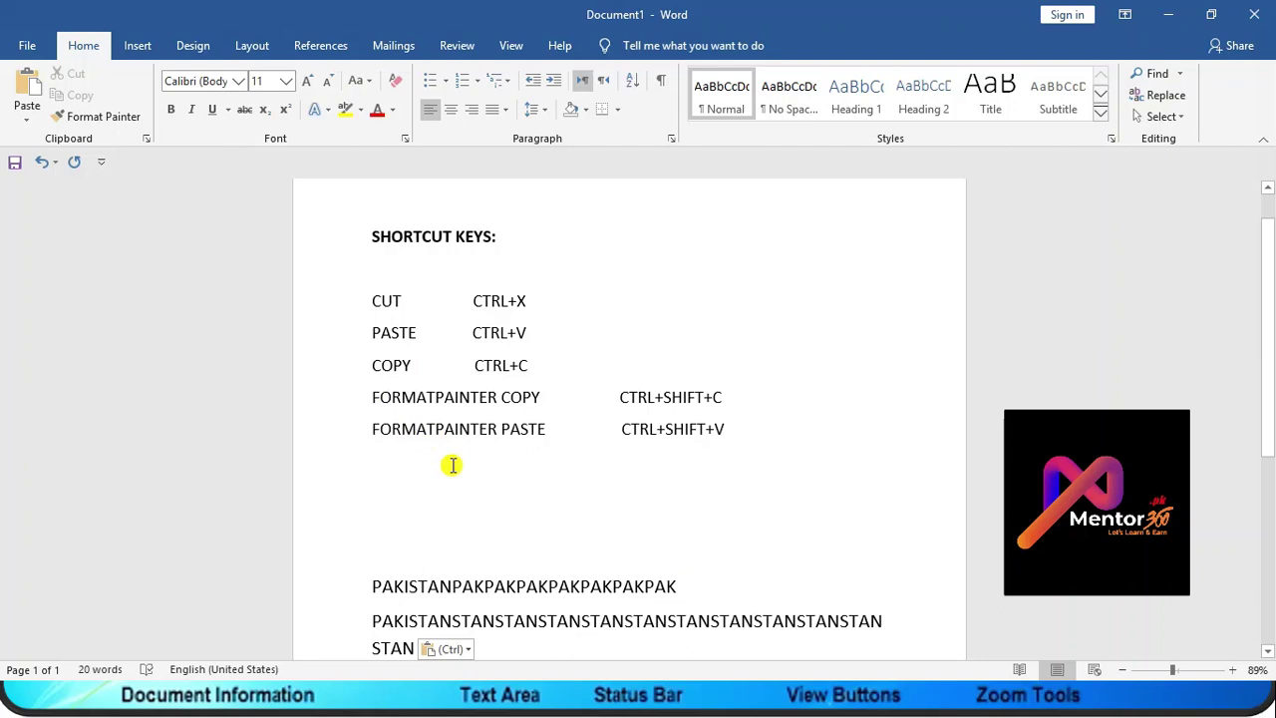
type("PA")
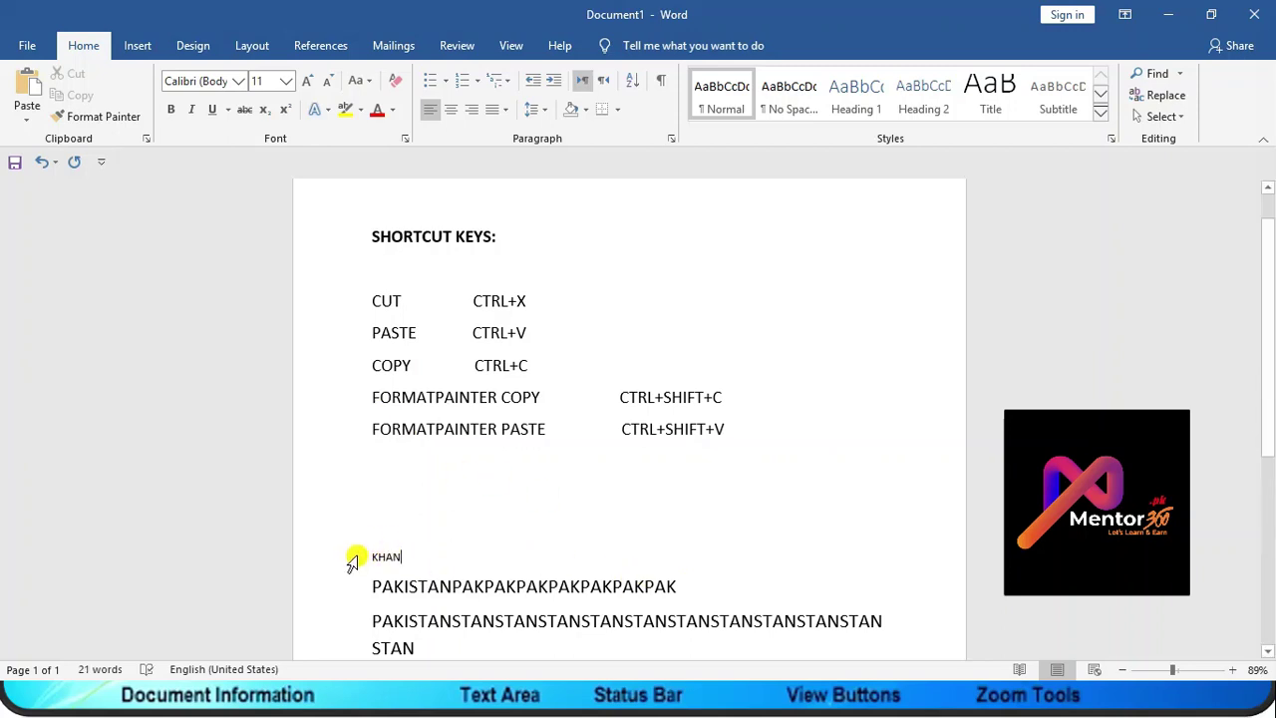
key("shift+Left")
key("shift+Left")
key("shift+Left")
key("shift+Left")
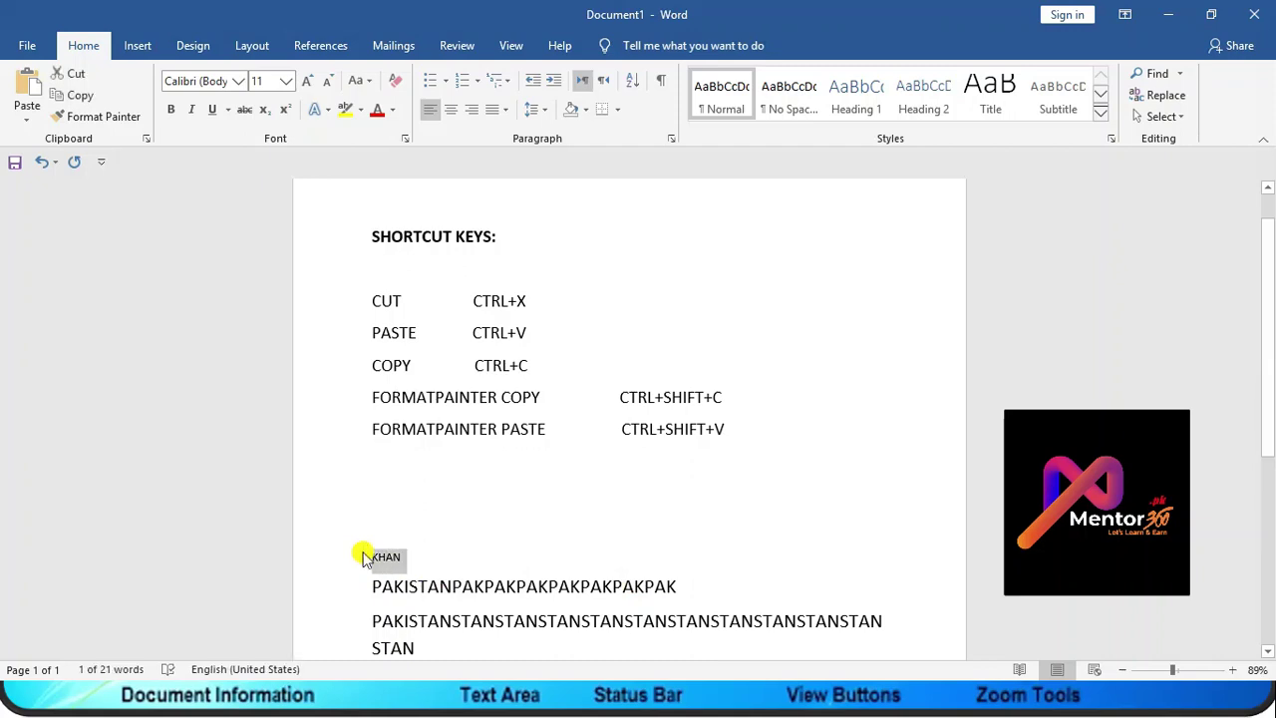
Set KHAN to 36 pt in the Algerian font
left_click(238, 81)
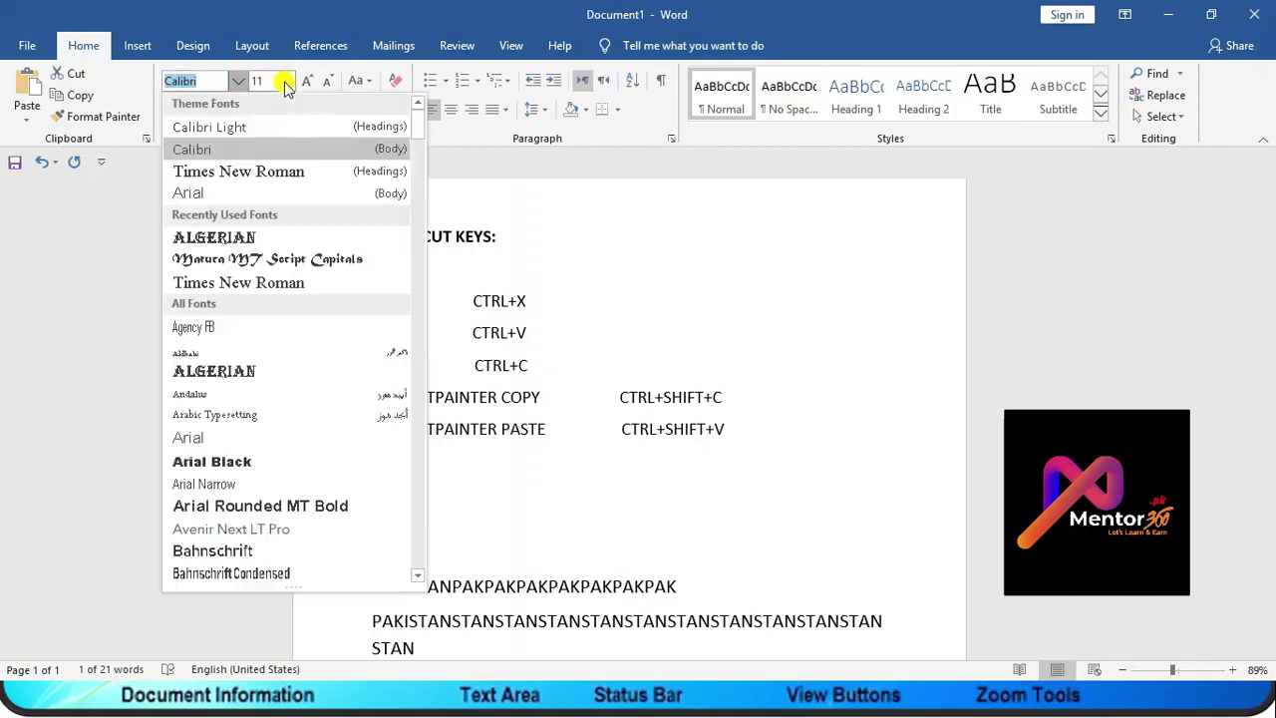
left_click(285, 81)
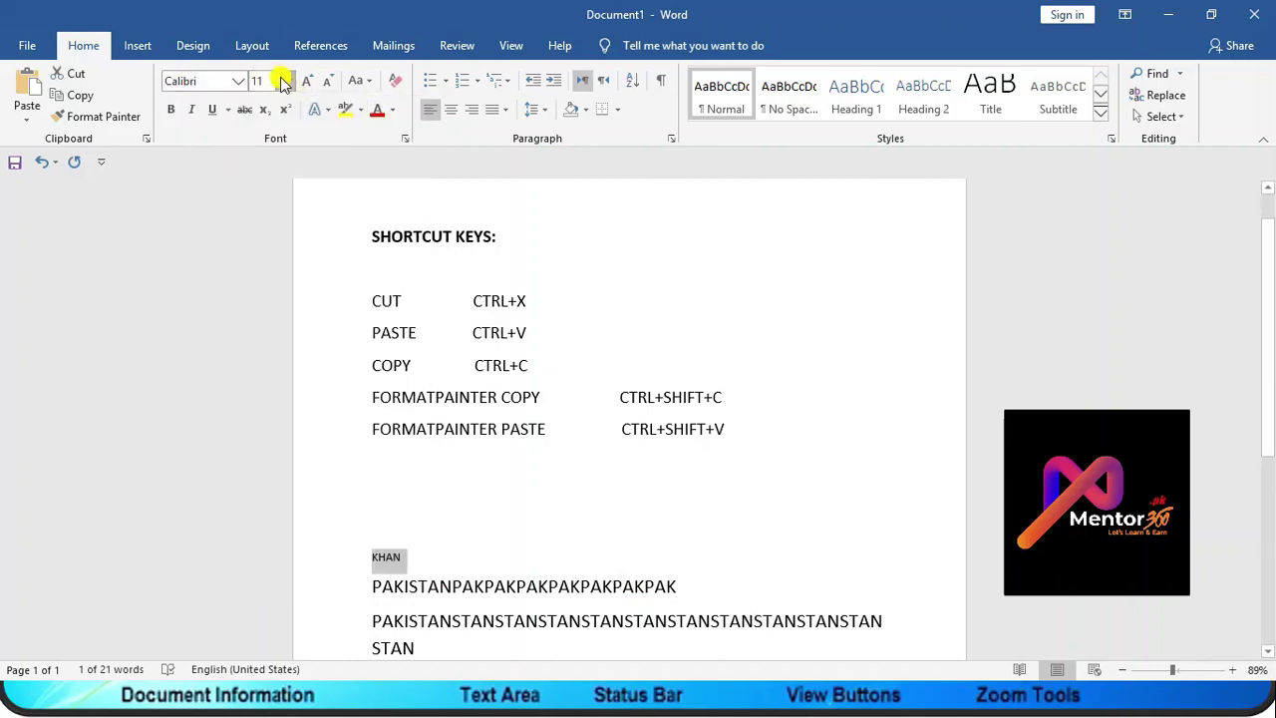
left_click(285, 80)
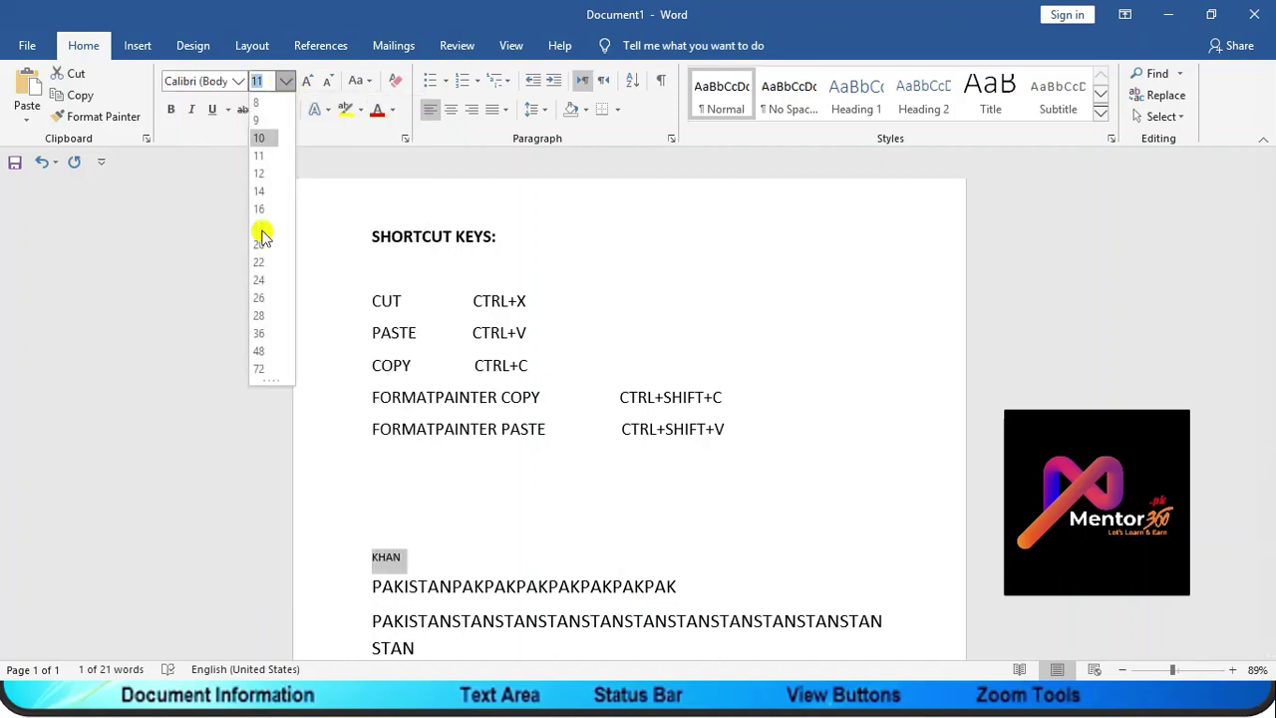
left_click(264, 339)
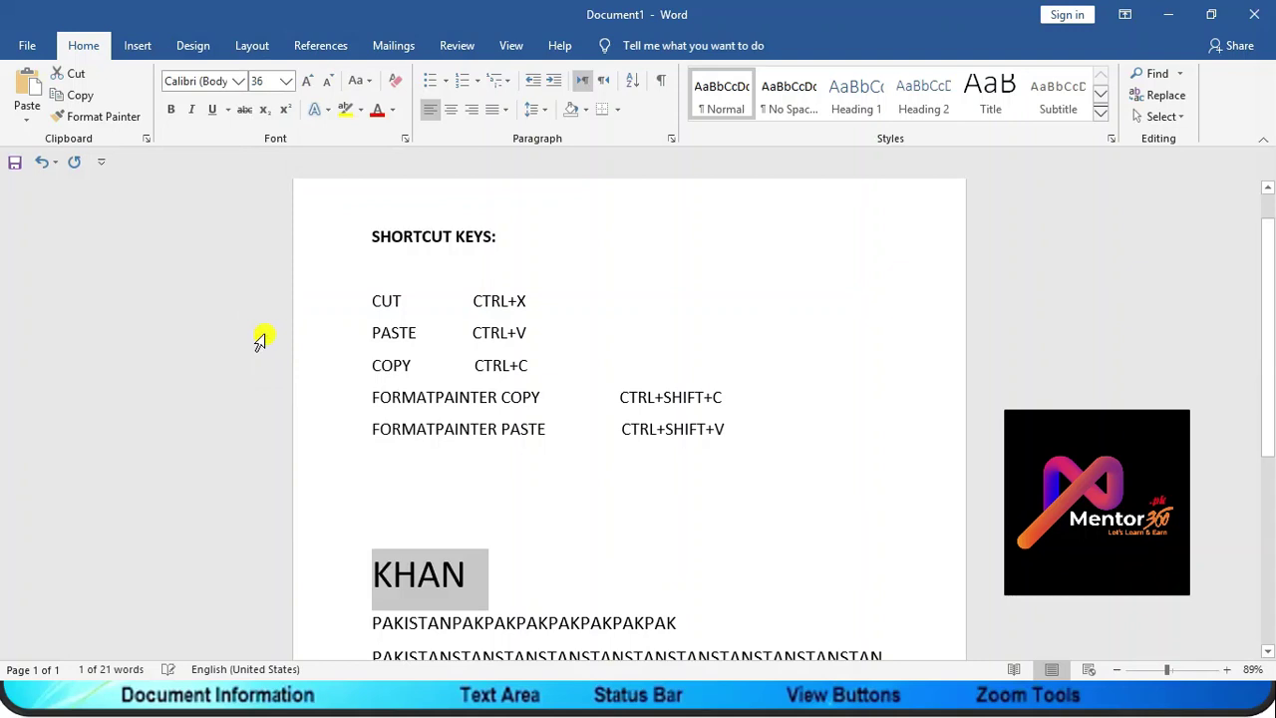
left_click(240, 85)
left_click(239, 85)
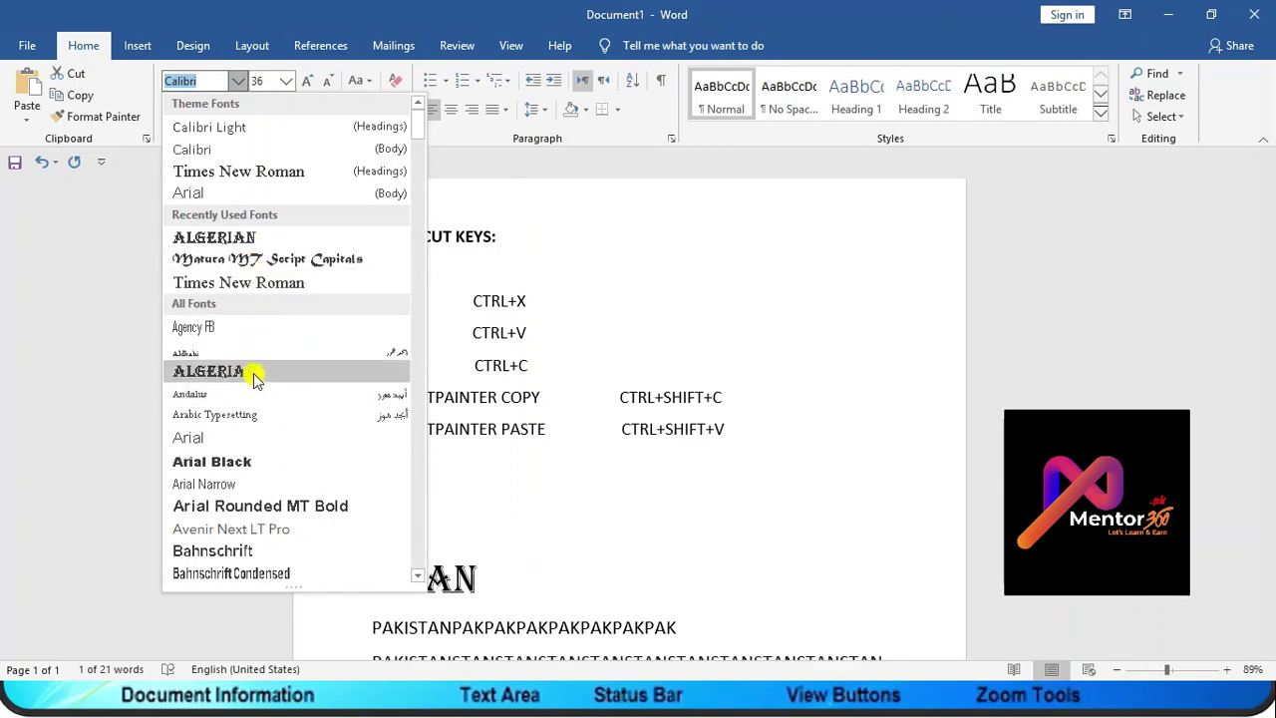
key("Escape")
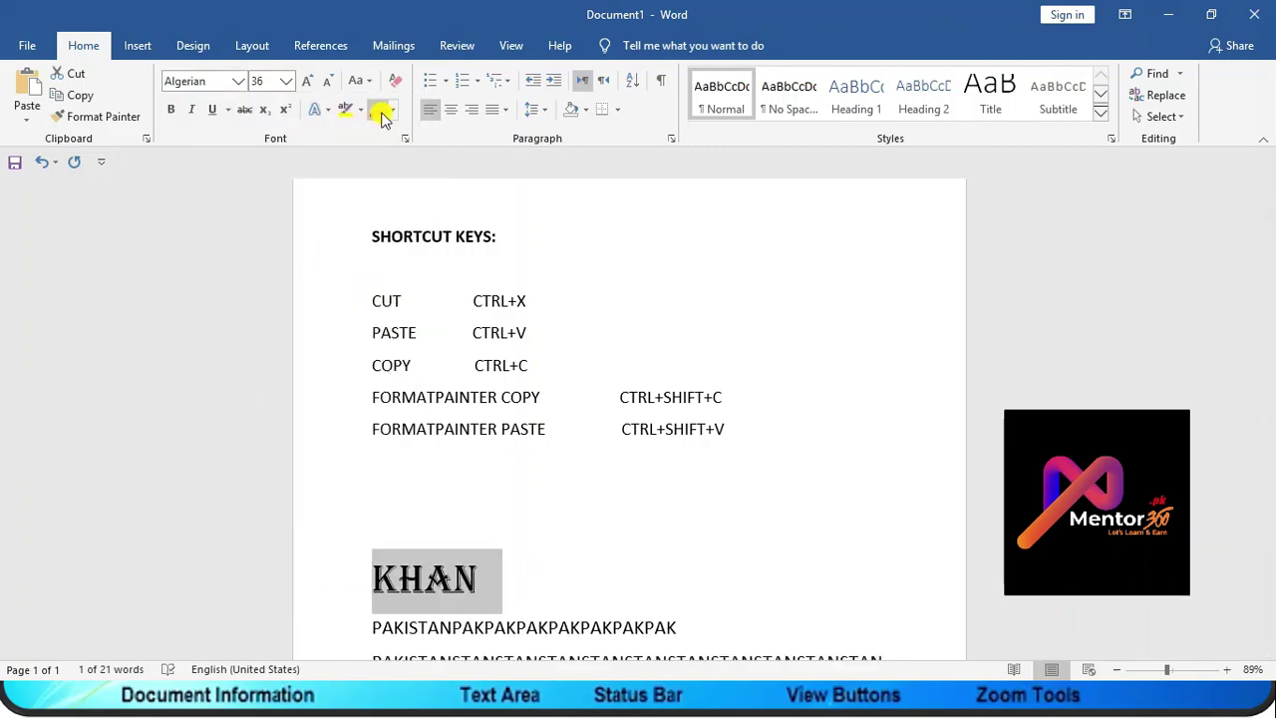
Colour KHAN green
left_click(392, 112)
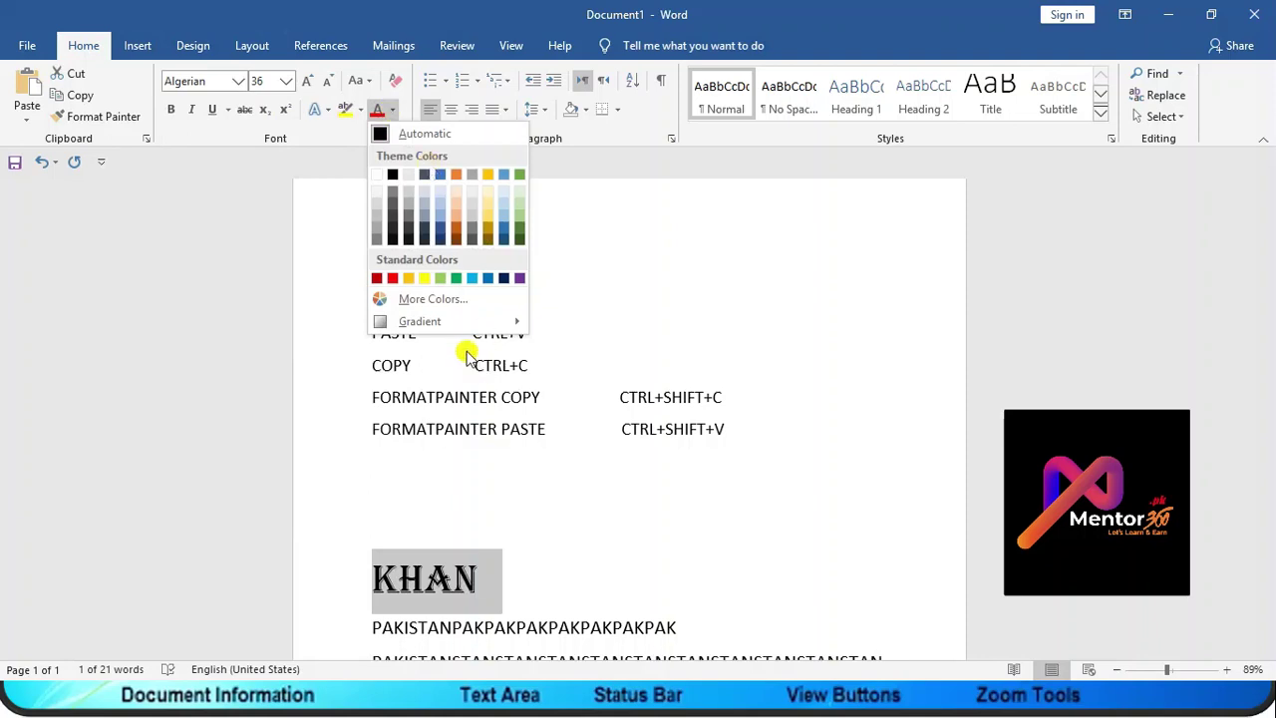
left_click(456, 279)
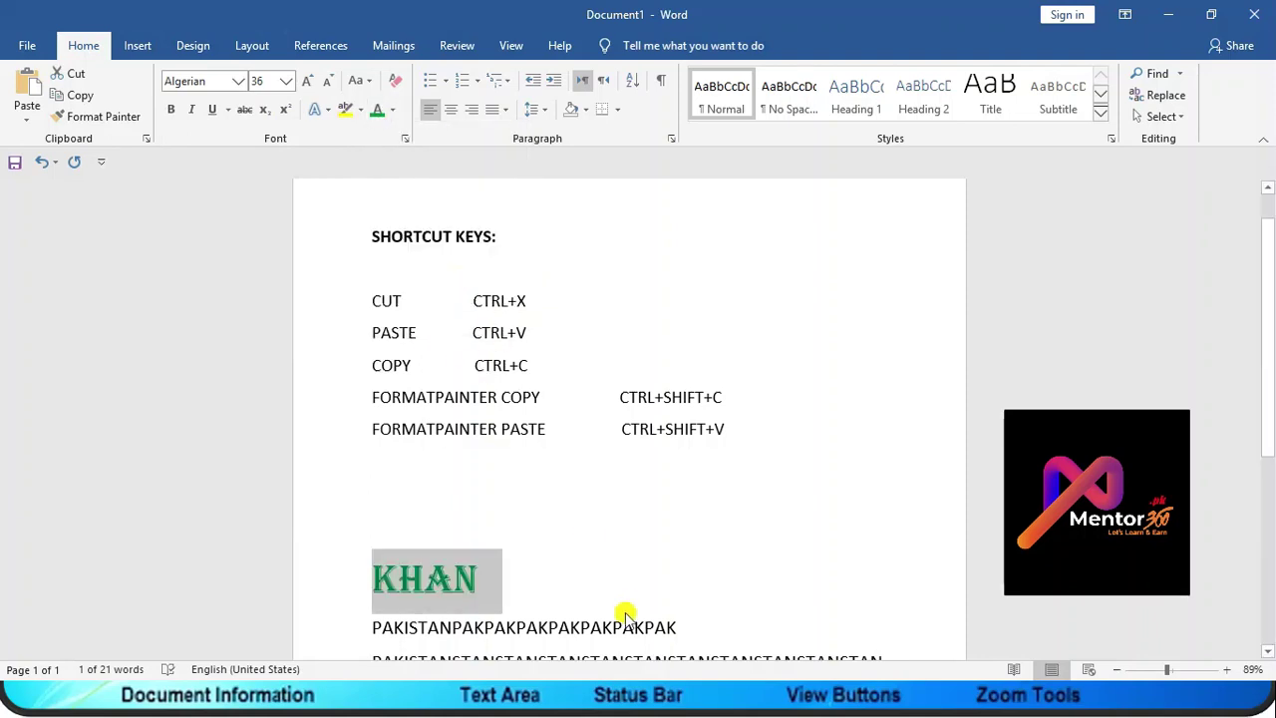
left_click(601, 595)
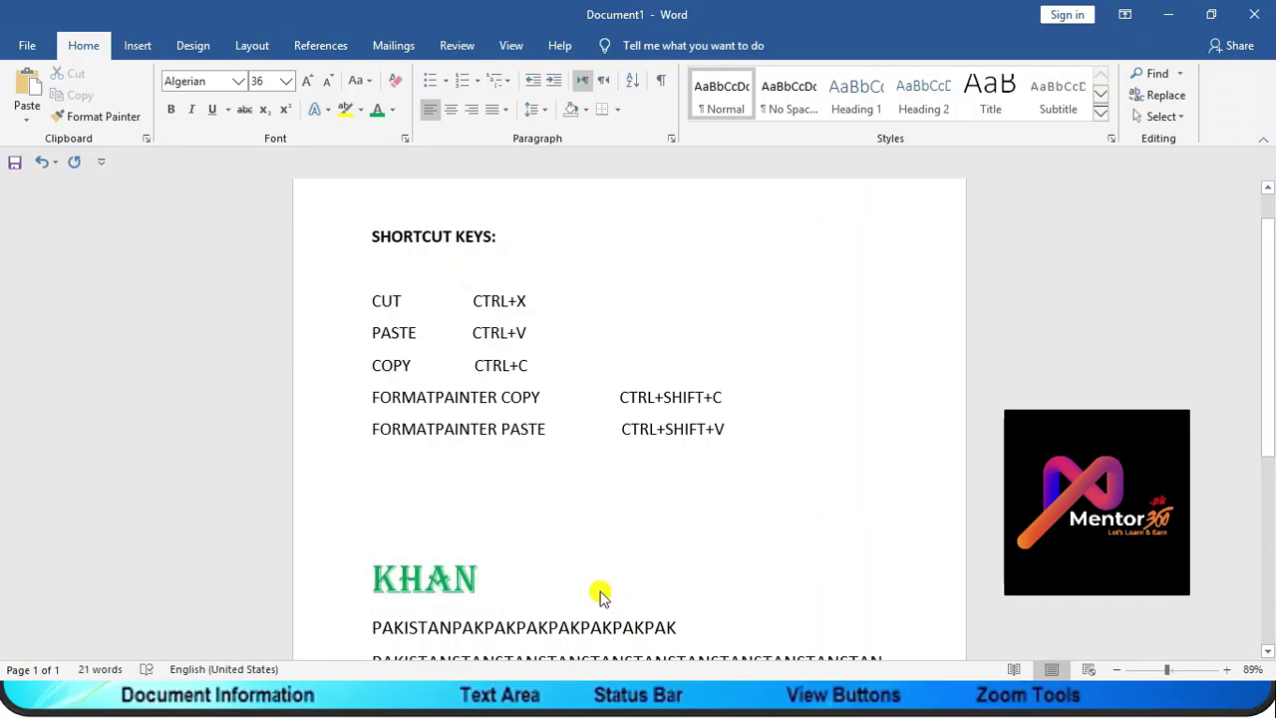
key("Down")
key("Down")
key("Down")
key("Down")
key("Down")
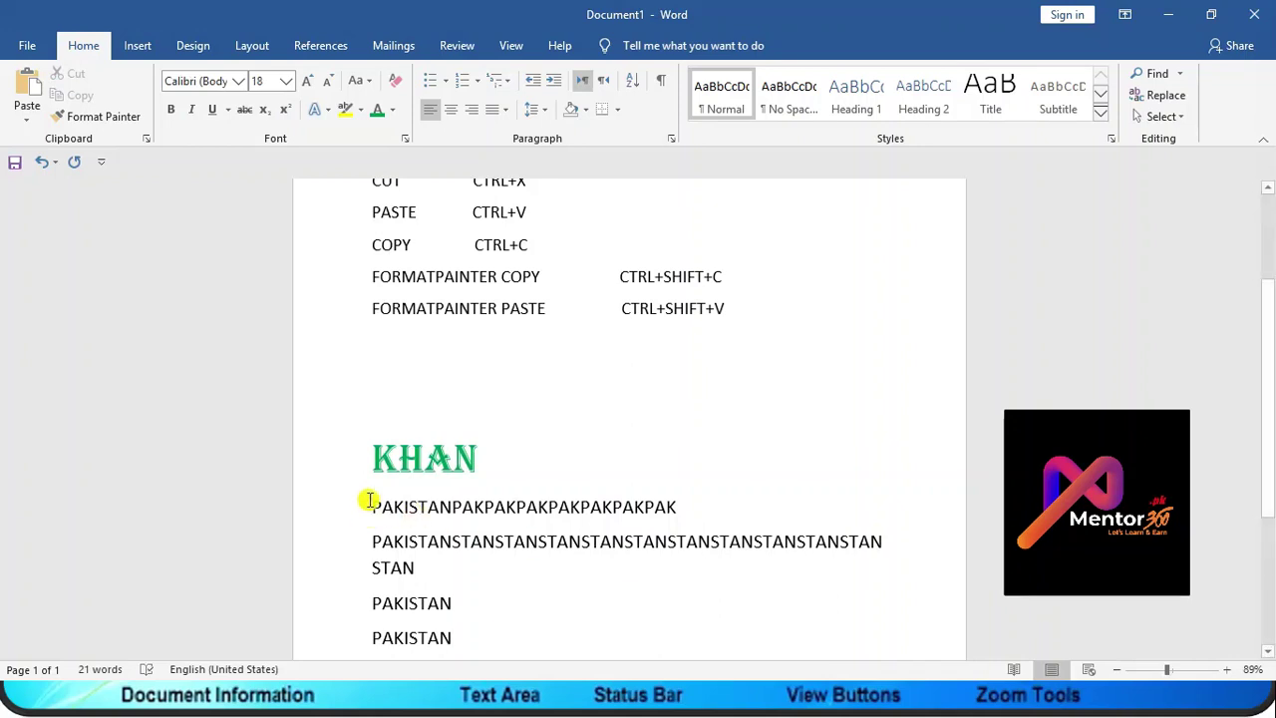
left_click_drag(369, 455, 478, 456)
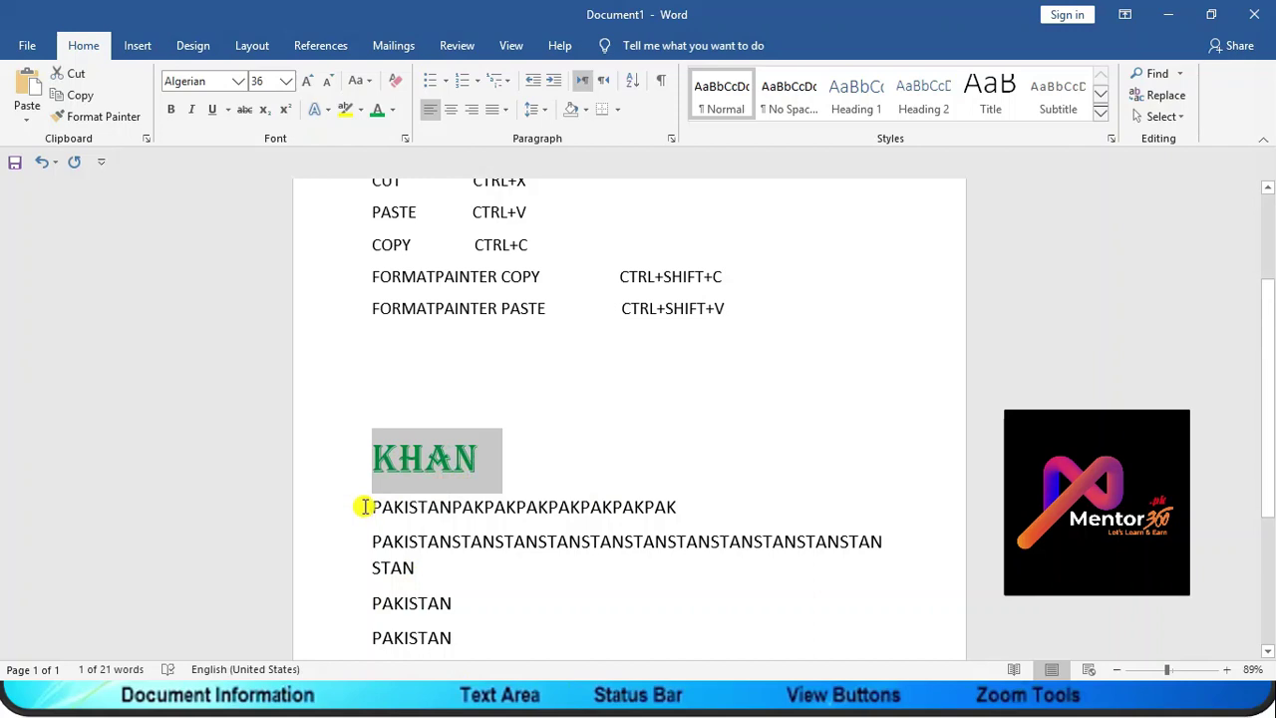
left_click_drag(365, 506, 480, 568)
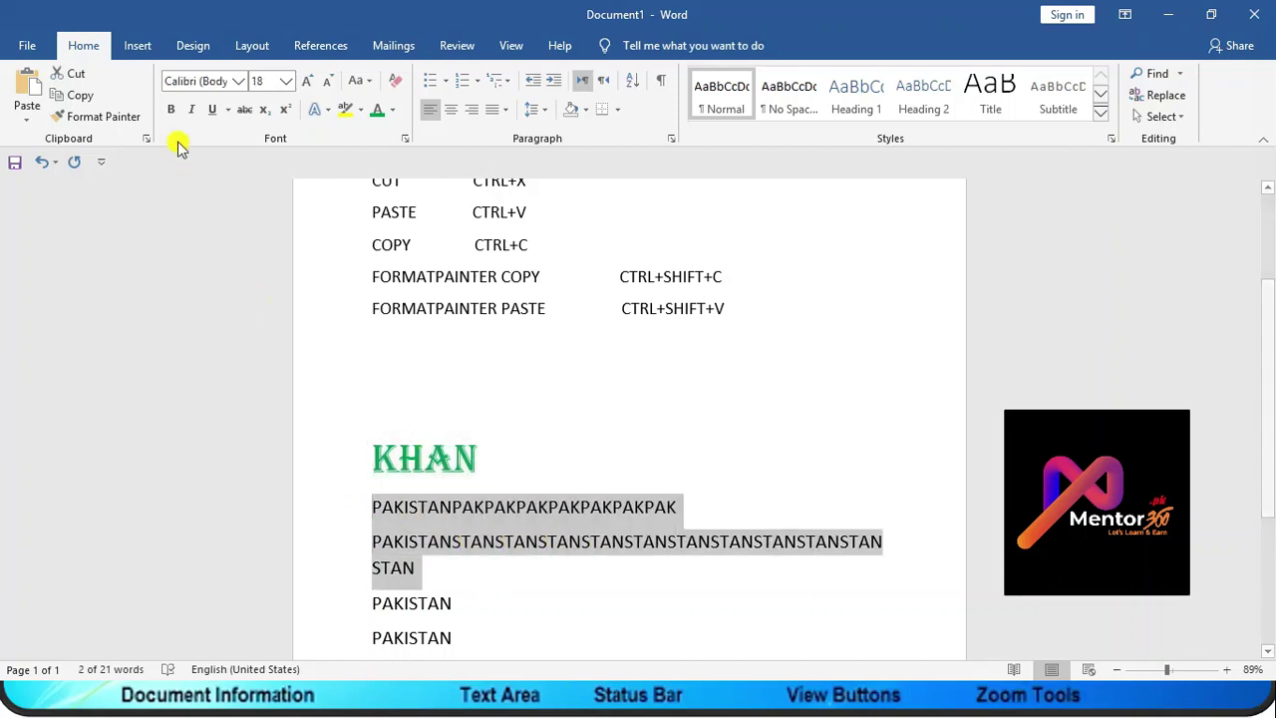
left_click(240, 81)
left_click(287, 82)
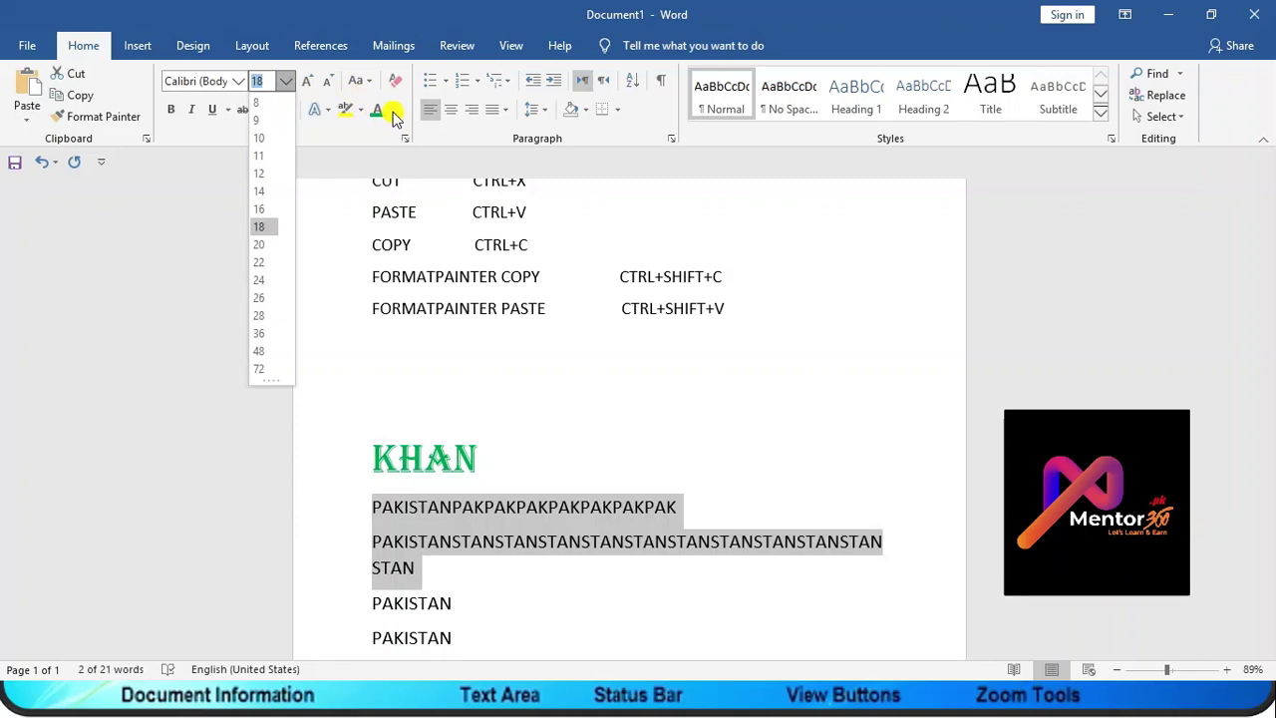
left_click(508, 468)
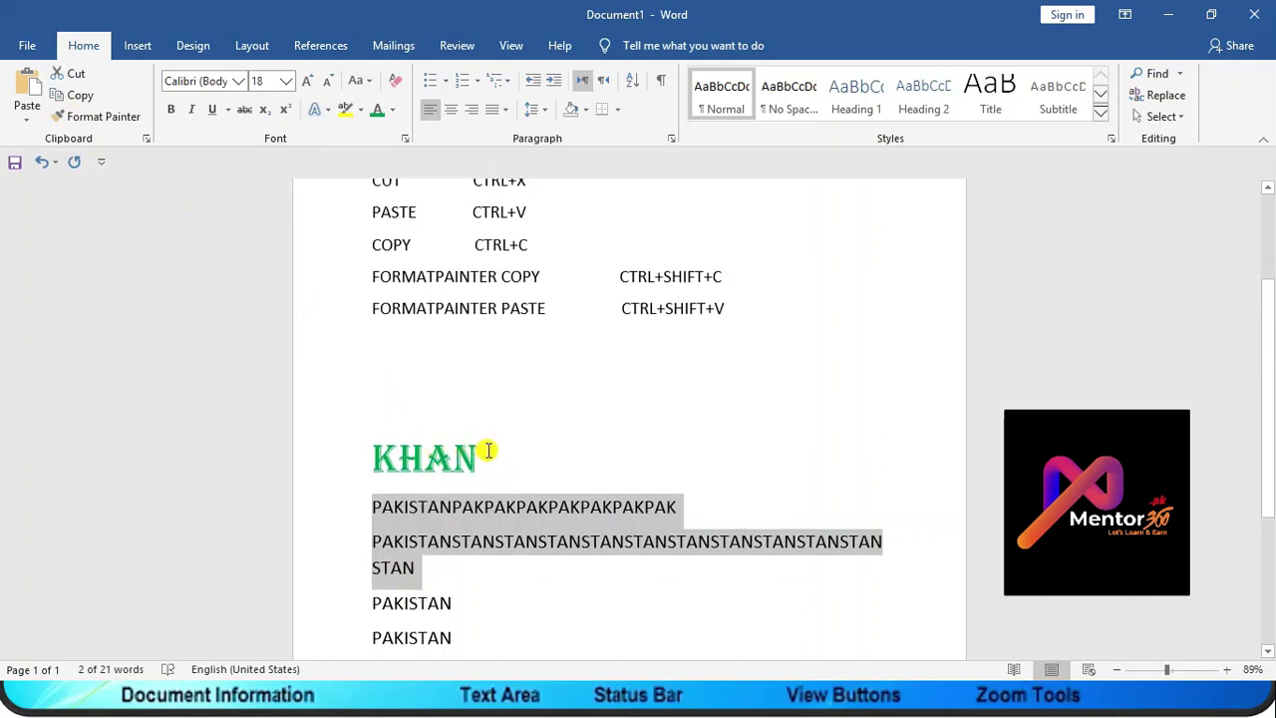
left_click(473, 449)
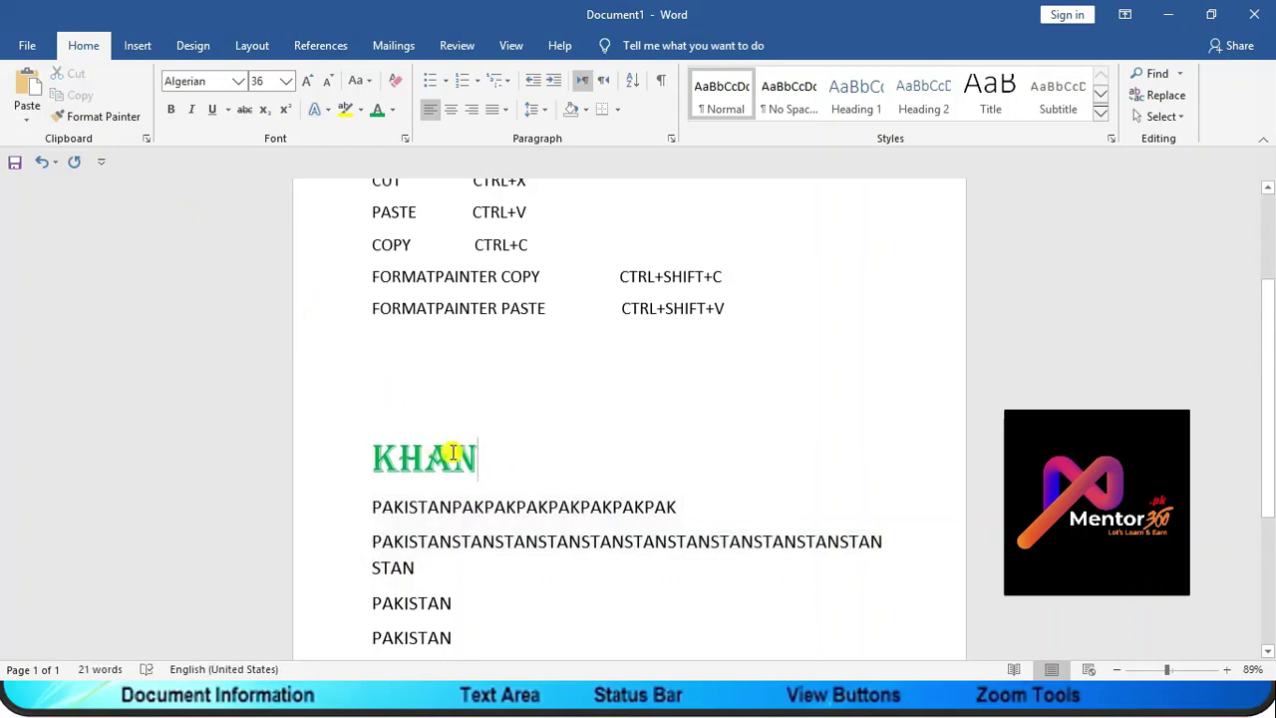
Copy KHAN's formatting with Format Painter onto ISTAN in the PAKISTAN line
left_click_drag(476, 456, 367, 461)
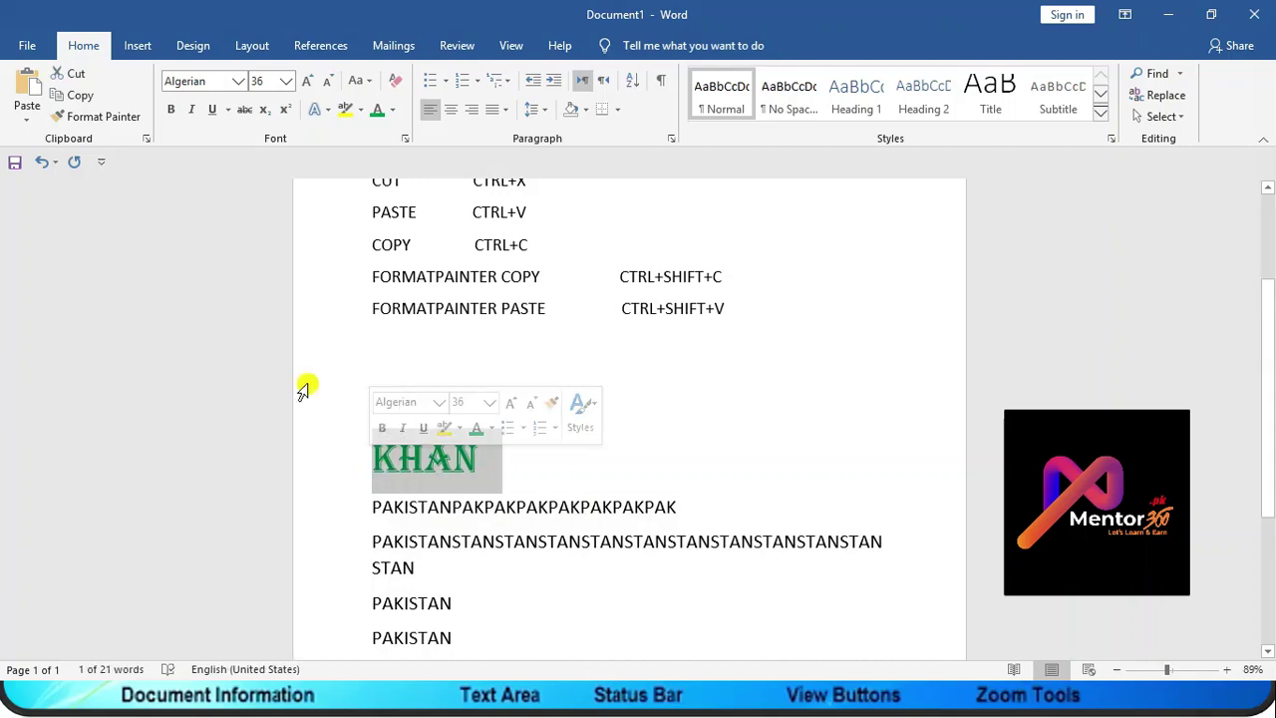
left_click(95, 118)
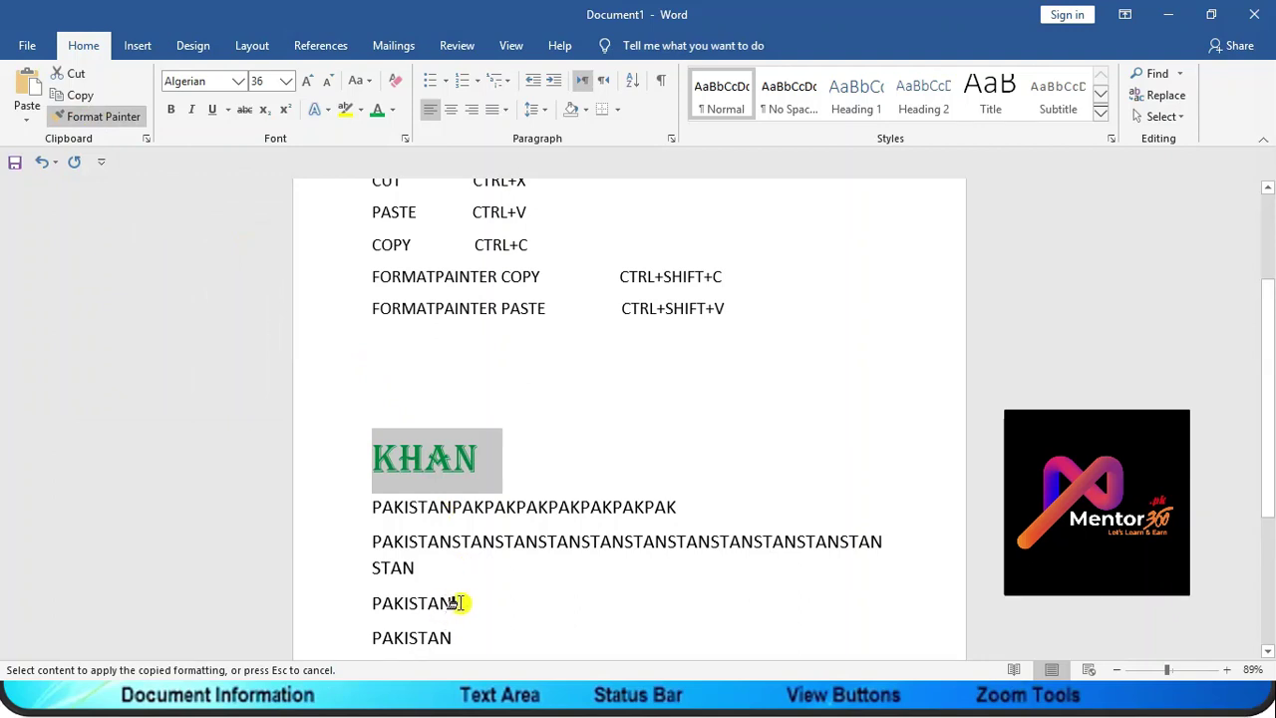
mouse_move(456, 601)
left_mouse_down()
mouse_move(396, 608)
mouse_move(405, 618)
left_mouse_up()
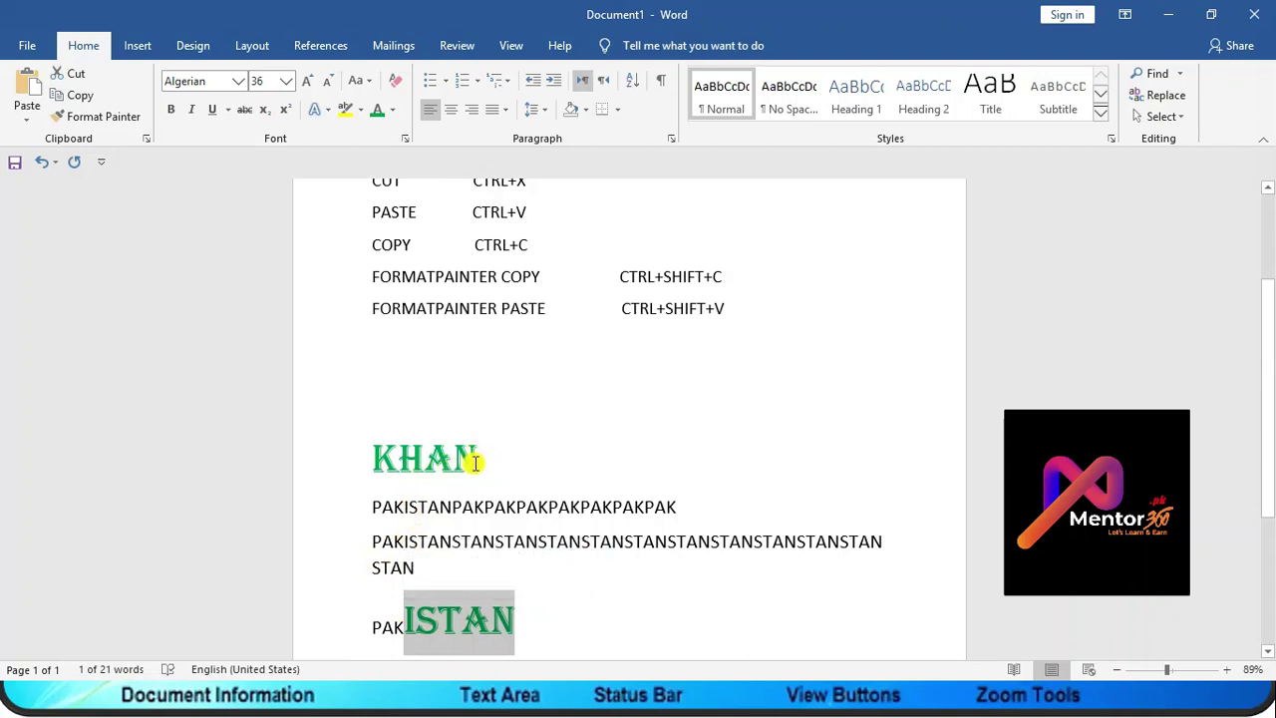
Reselect KHAN and lock Format Painter on for repeated use
left_click_drag(480, 460, 387, 479)
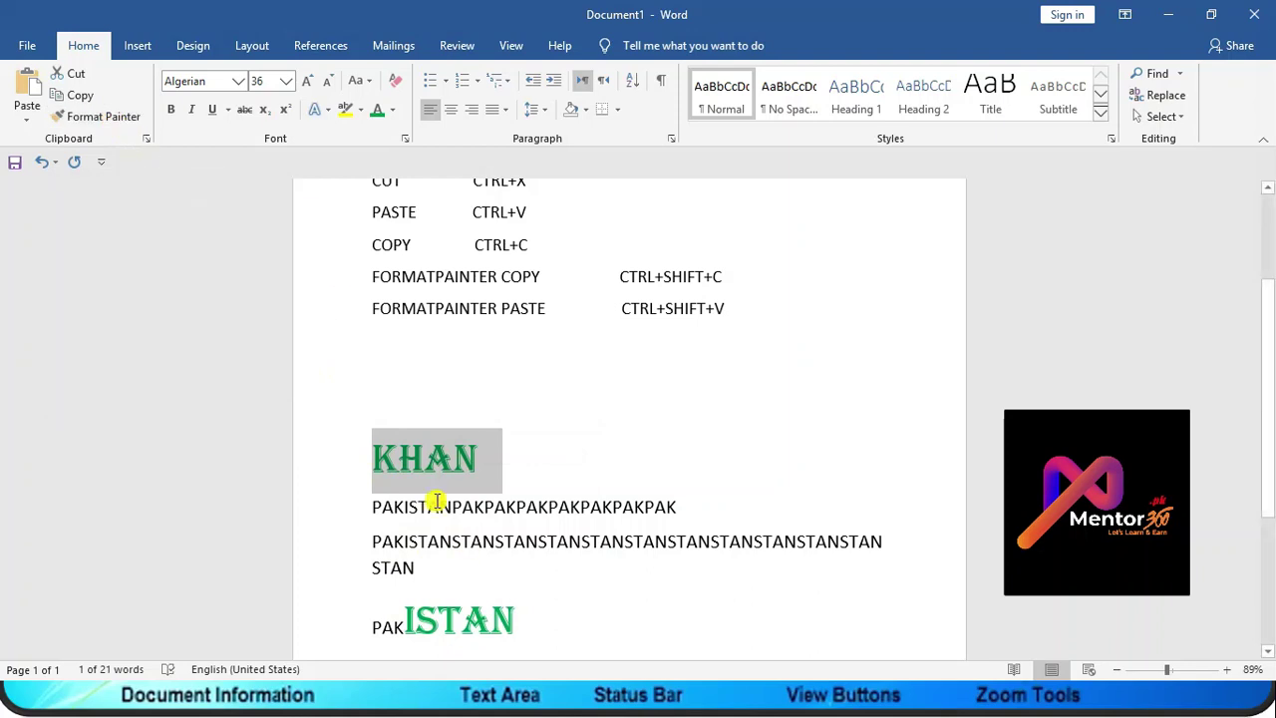
left_click(105, 118)
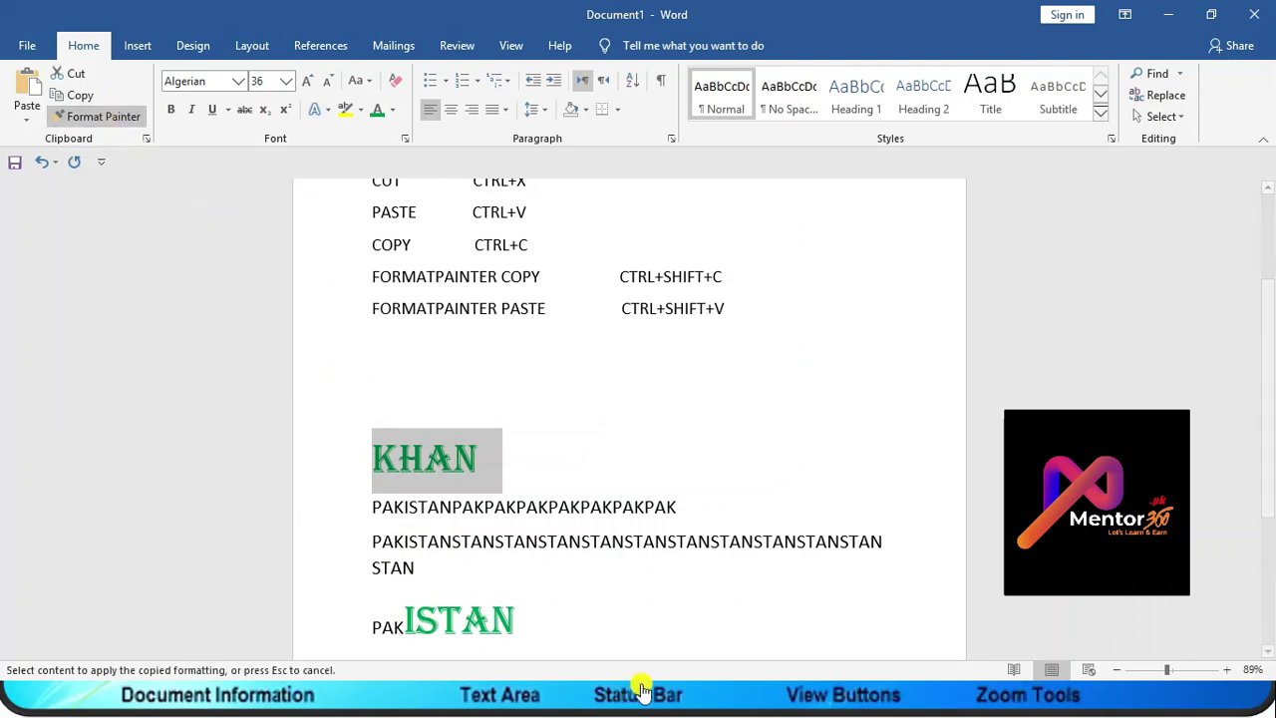
left_click(668, 508)
Paint KHAN's green Algerian 36 pt style onto the PAKPA fragment, then reselect KHAN
left_click_drag(667, 509, 608, 511)
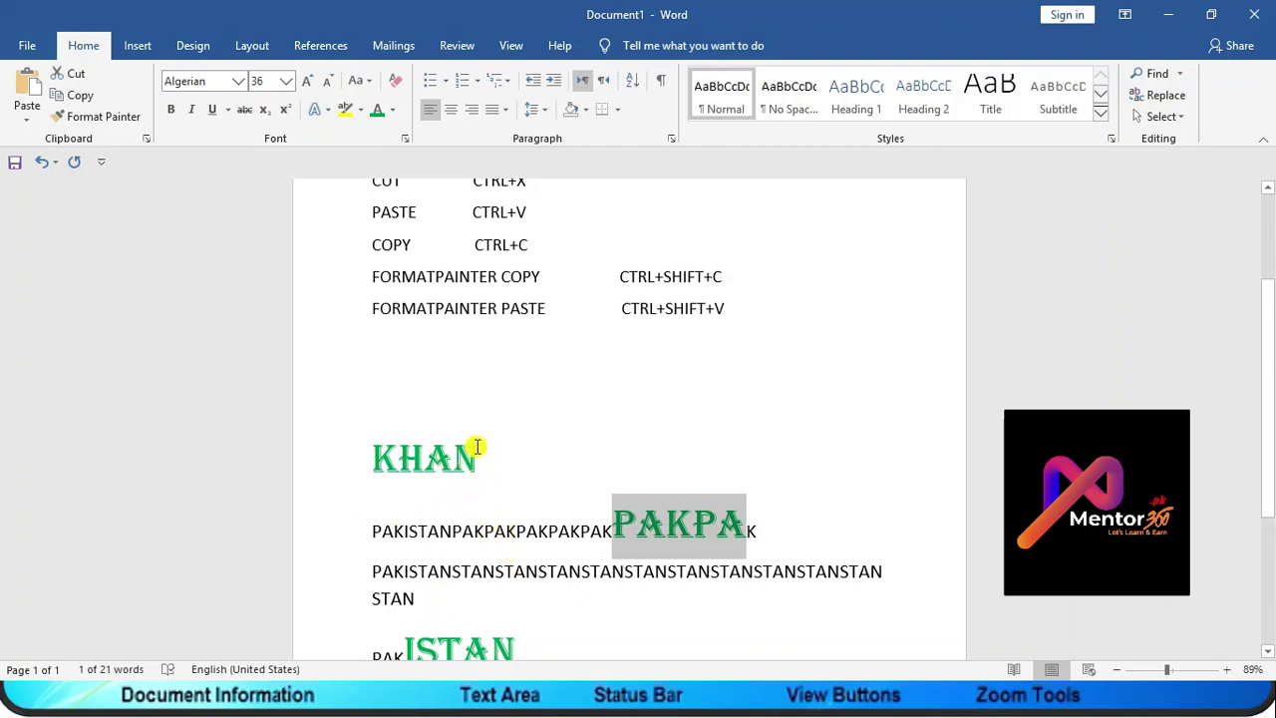
left_click_drag(478, 459, 375, 466)
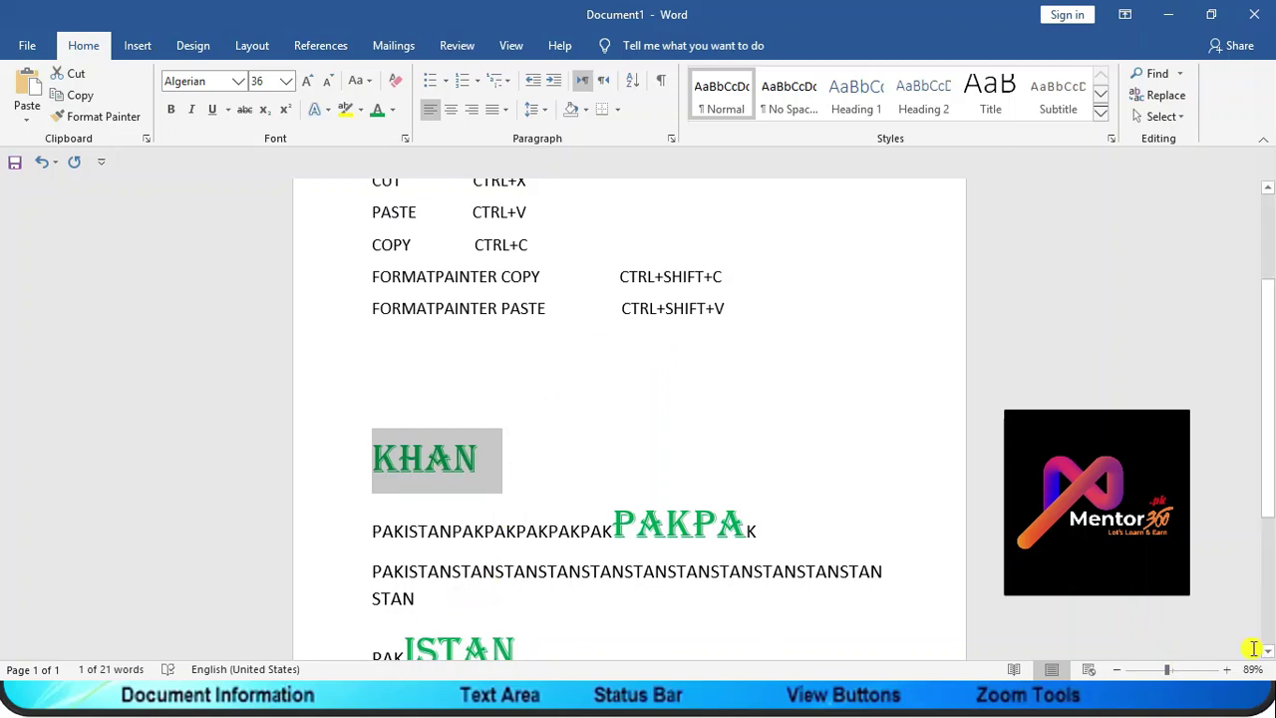
Give the last PAKISTAN line KHAN's green Algerian 36 pt style with Ctrl+Y
scroll(1270, 615, "down", 3)
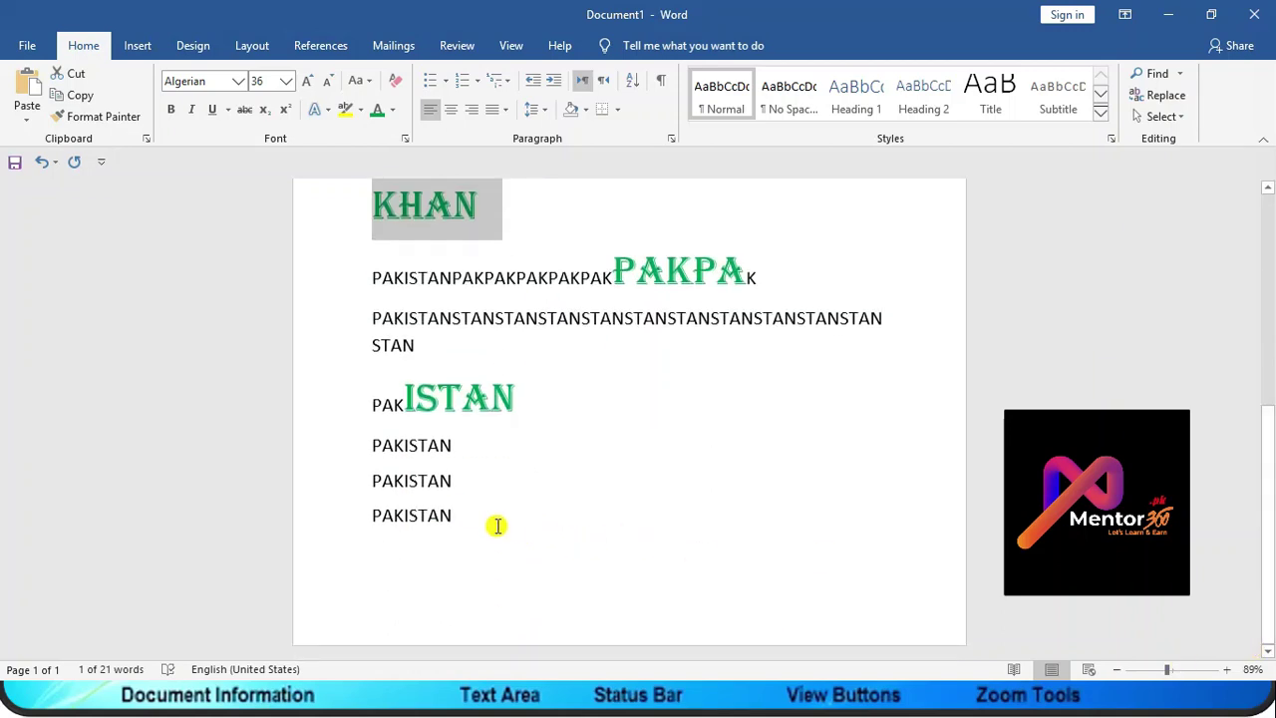
left_click_drag(454, 517, 347, 527)
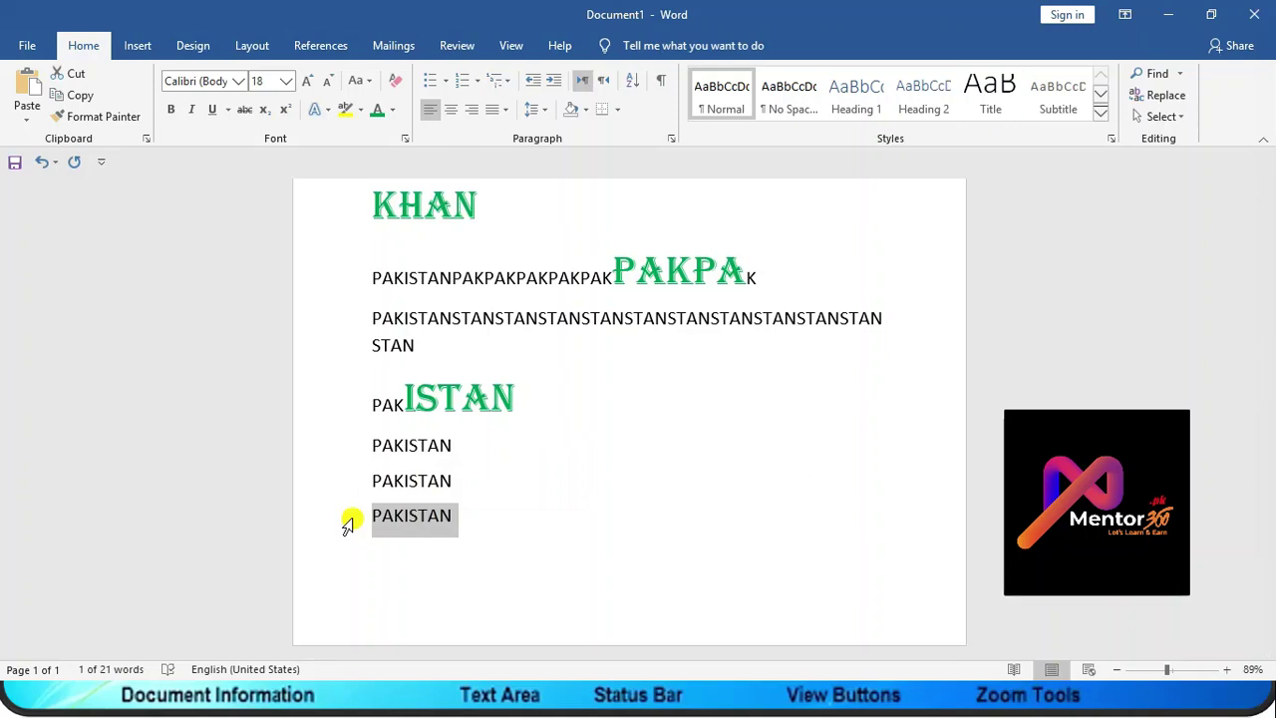
key("ctrl+y")
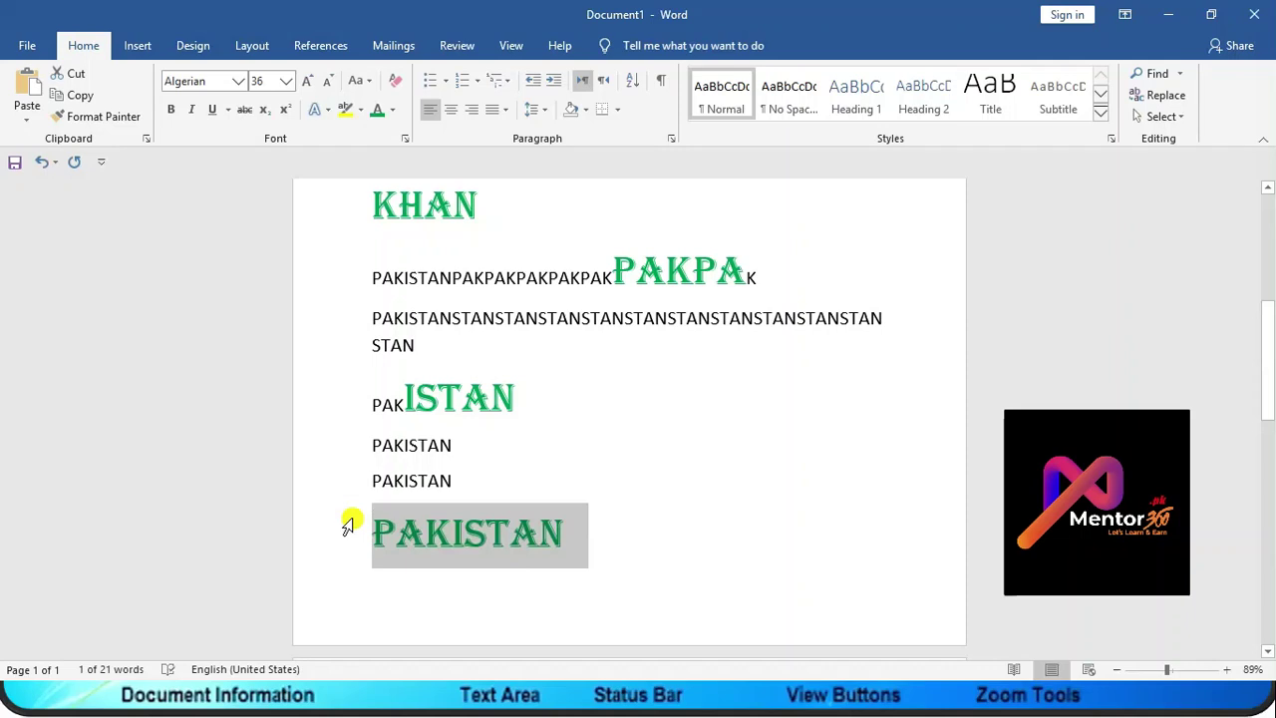
key("Up")
key("Up")
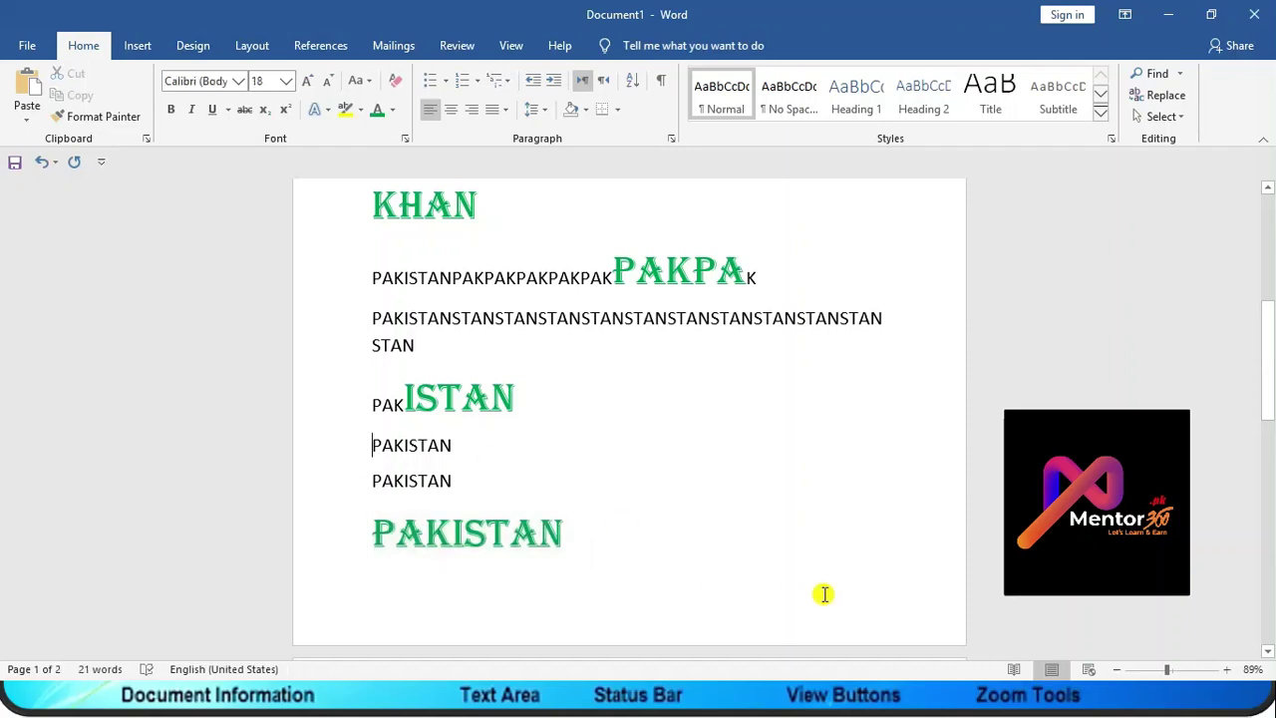
key("Up")
key("Up")
key("Up")
key("Up")
key("Up")
key("Up")
key("Up")
key("Up")
key("Up")
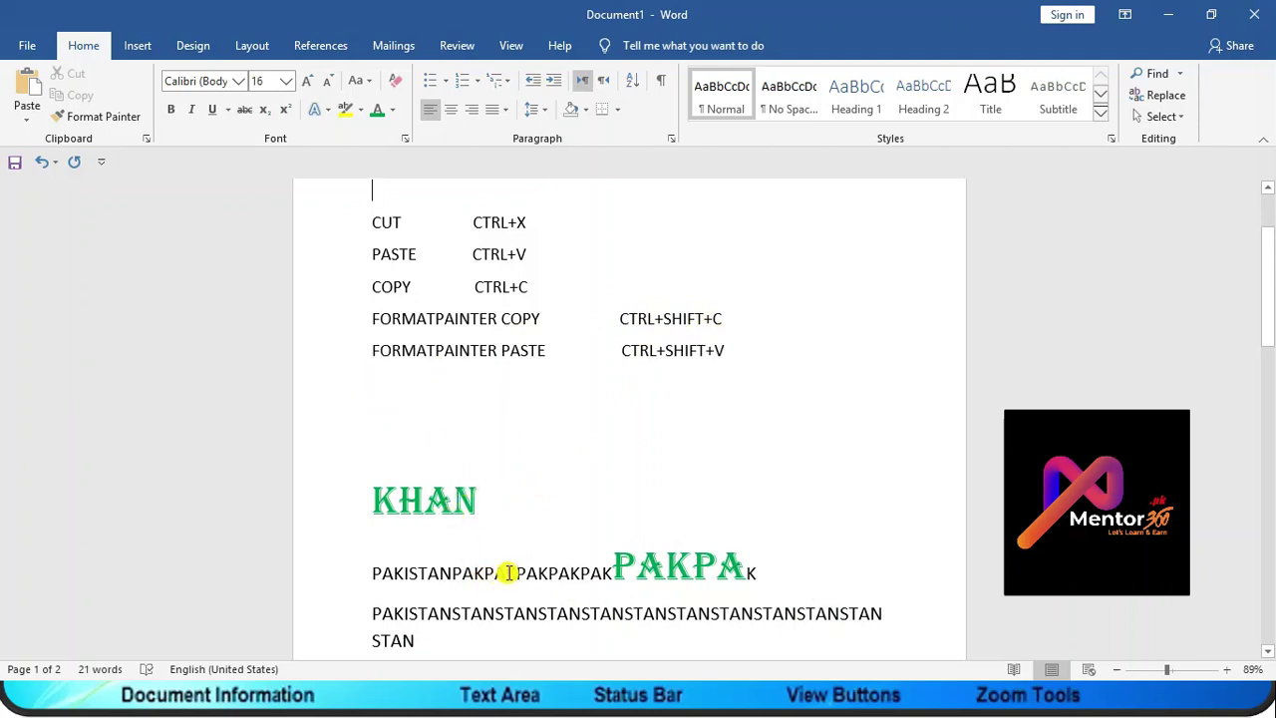
Paste KHAN's formatting onto the opening PAKISTANPAKPA of the PAKISTANPAK line with Ctrl+Shift+V
left_click_drag(504, 579, 371, 576)
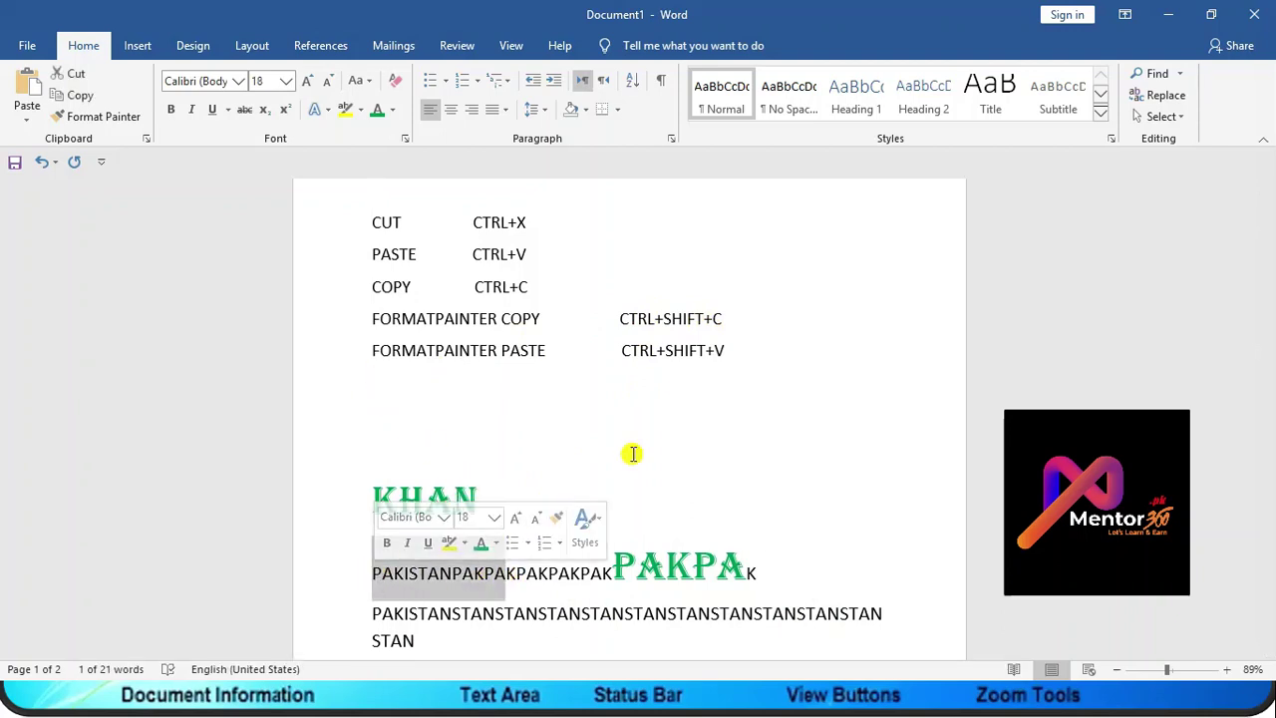
key("ctrl+shift+v")
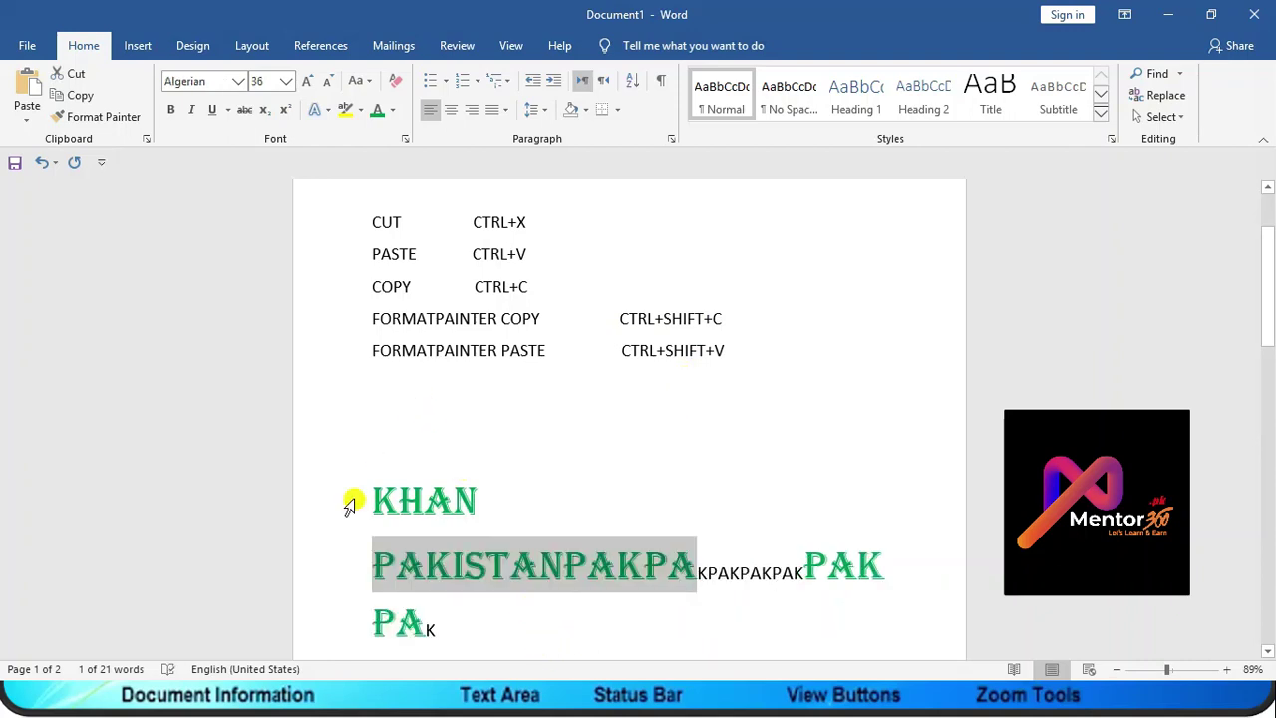
left_click(580, 410)
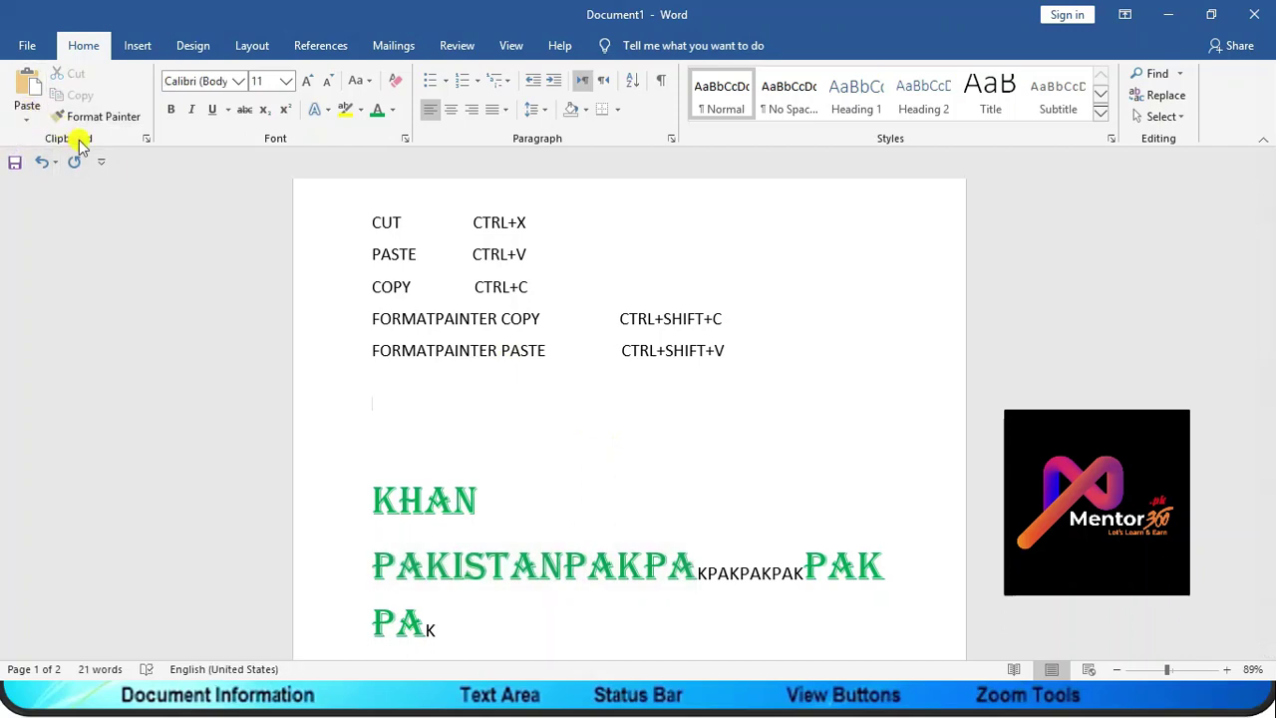